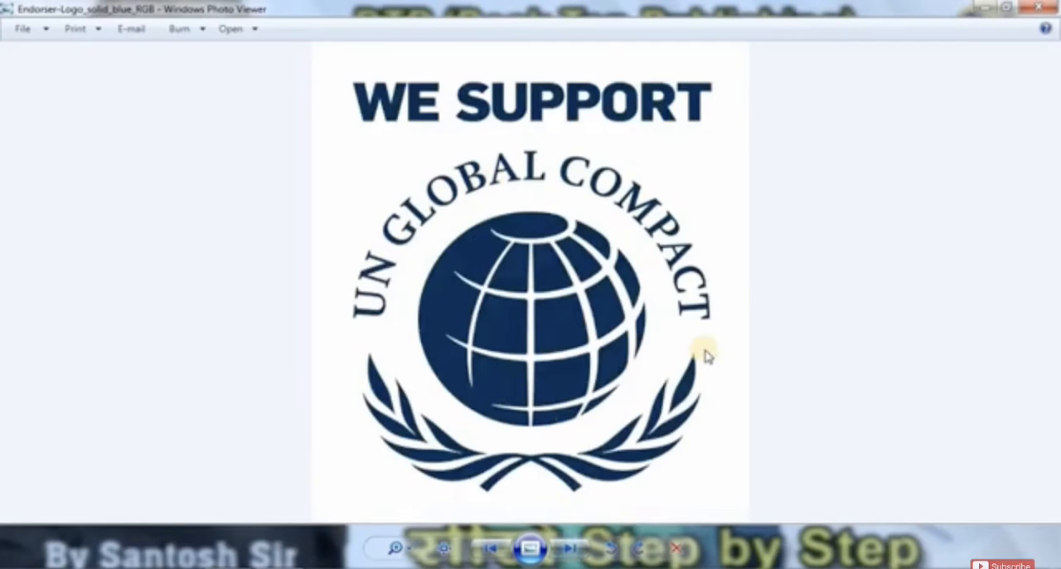
# Step: Page through the sample logos from UN Global Compact to Royal Challengers Bangalore, examining the text curved around each emblem
pyautogui.click(569, 549)
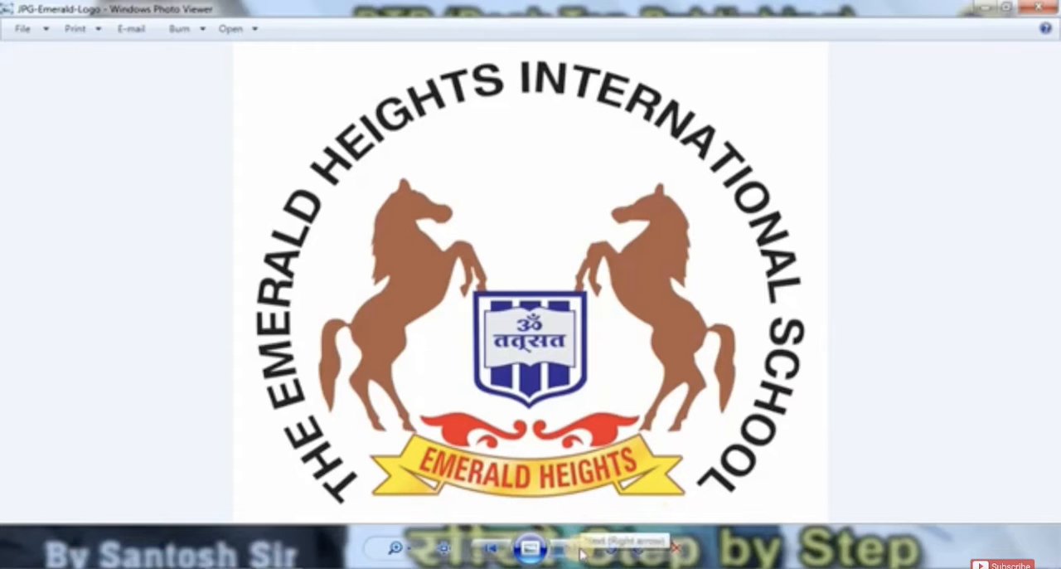
pyautogui.click(936, 568)
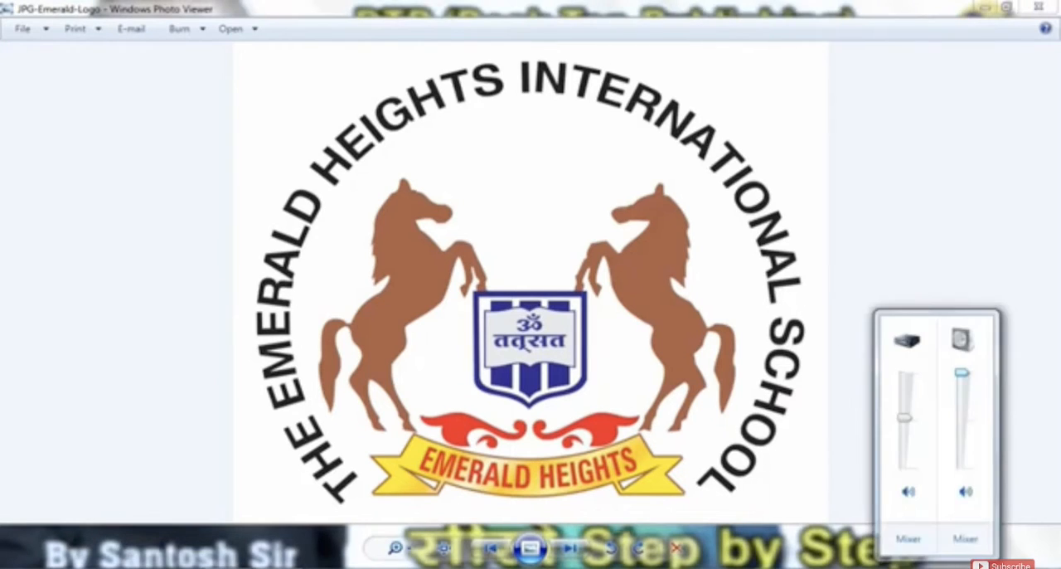
pyautogui.click(936, 568)
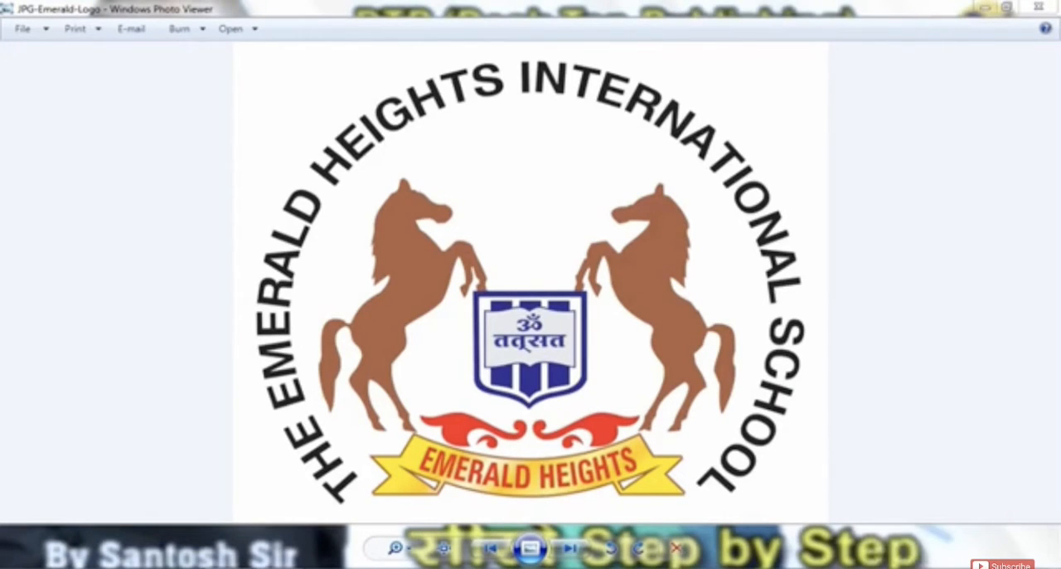
pyautogui.click(982, 408)
pyautogui.click(579, 550)
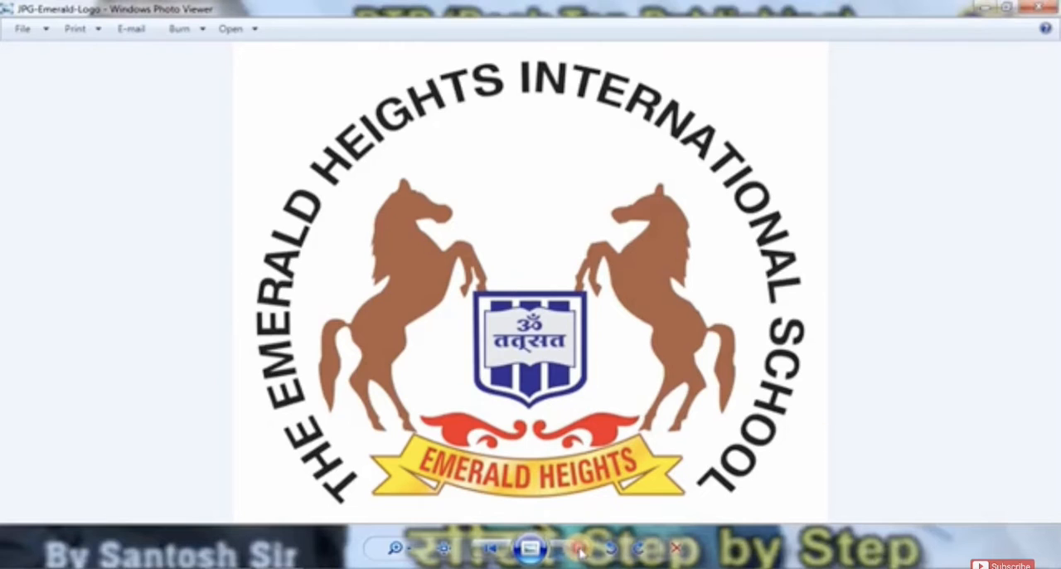
pyautogui.scroll(4, 523, 249)
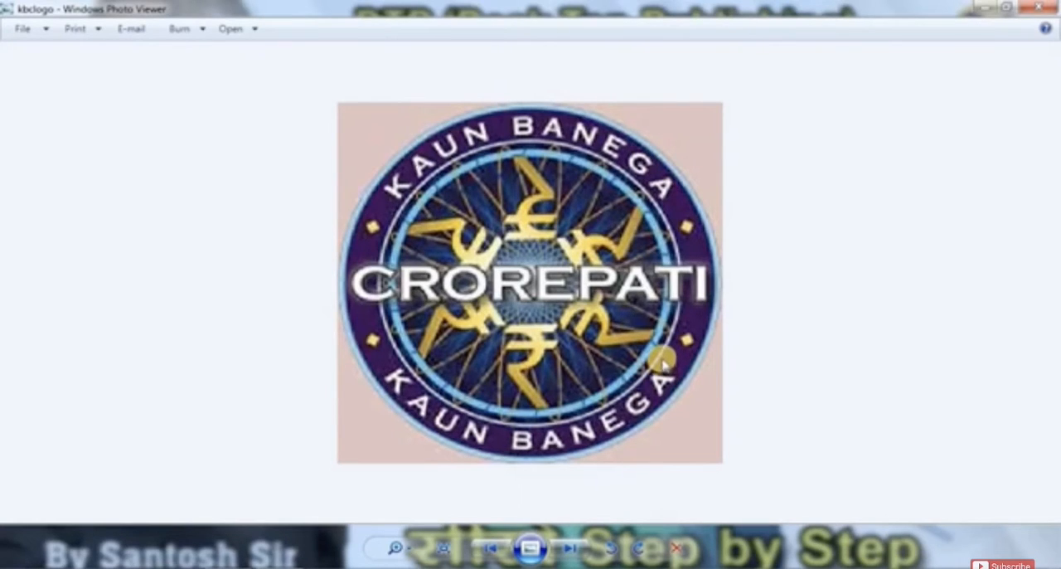
pyautogui.click(572, 549)
pyautogui.scroll(3, 535, 217)
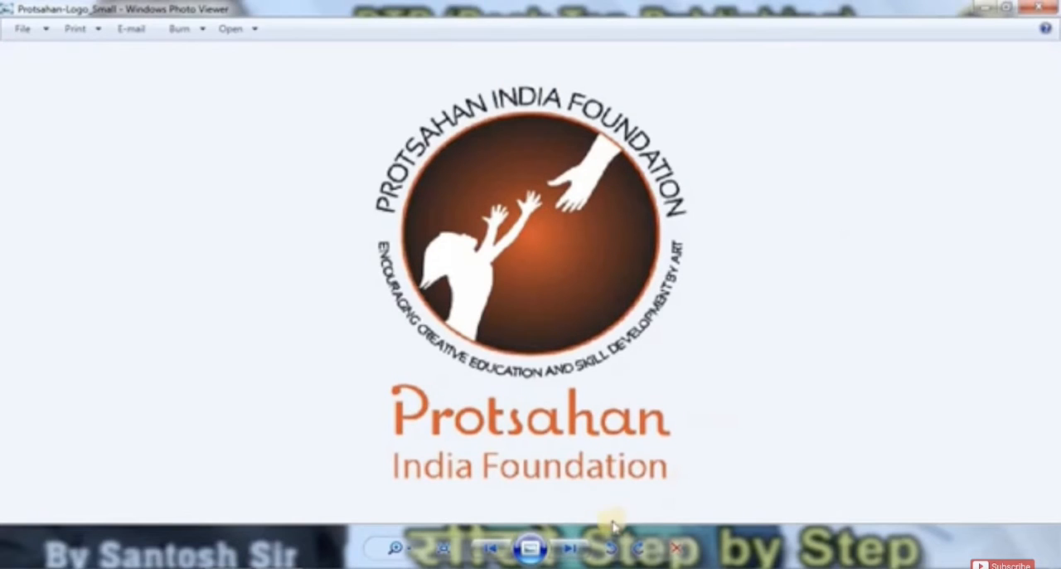
pyautogui.click(570, 548)
pyautogui.scroll(3, 510, 334)
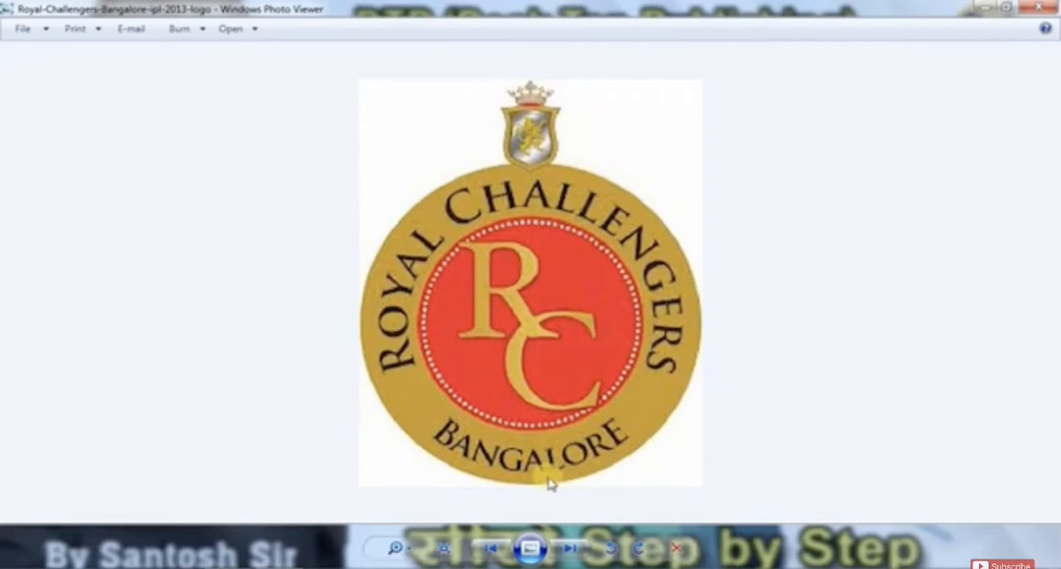
# Step: Look through the school and education logos, examining how the names are arranged around circular emblems
pyautogui.click(567, 550)
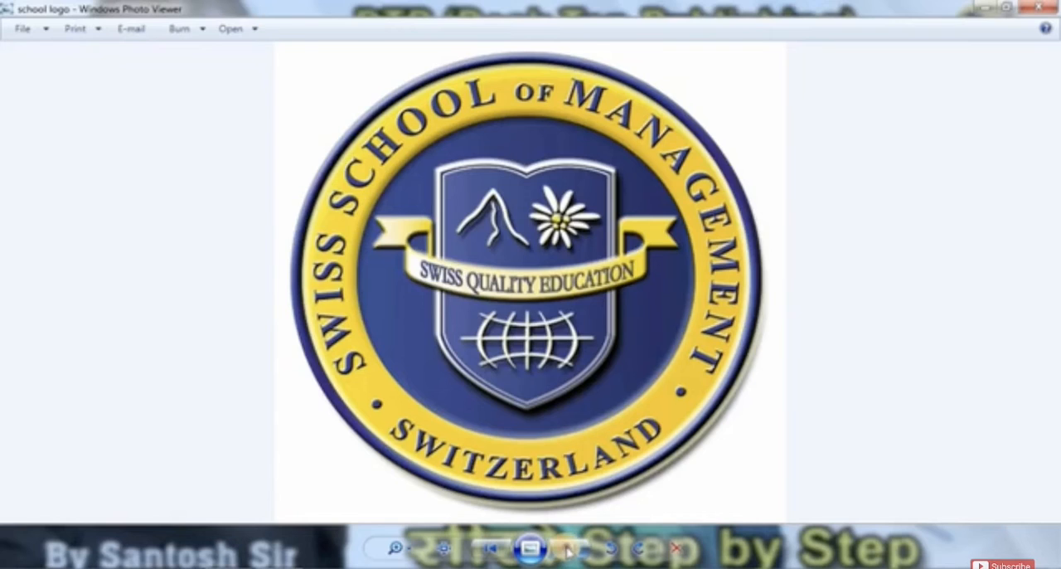
pyautogui.click(567, 552)
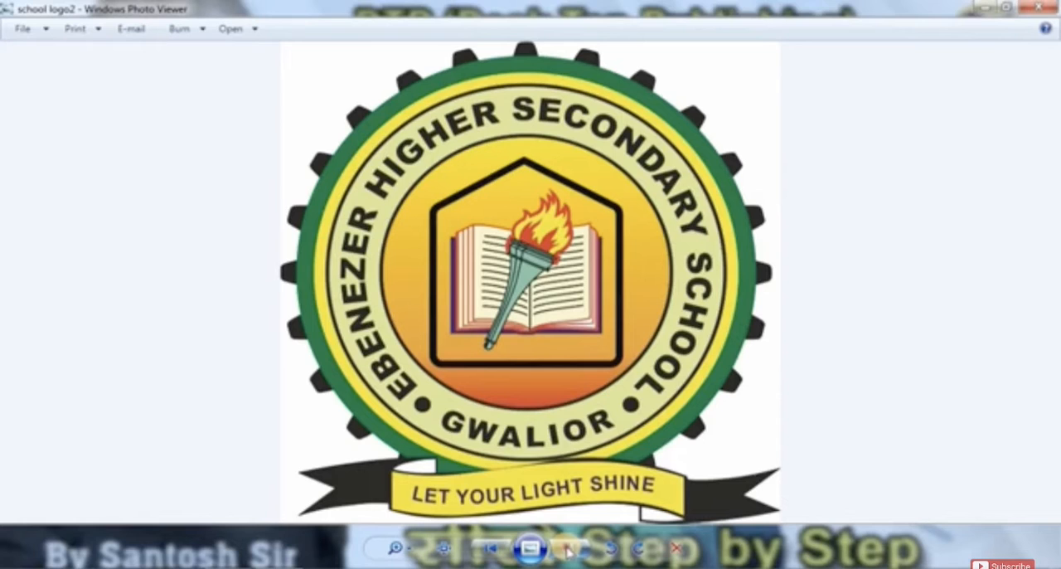
pyautogui.click(567, 552)
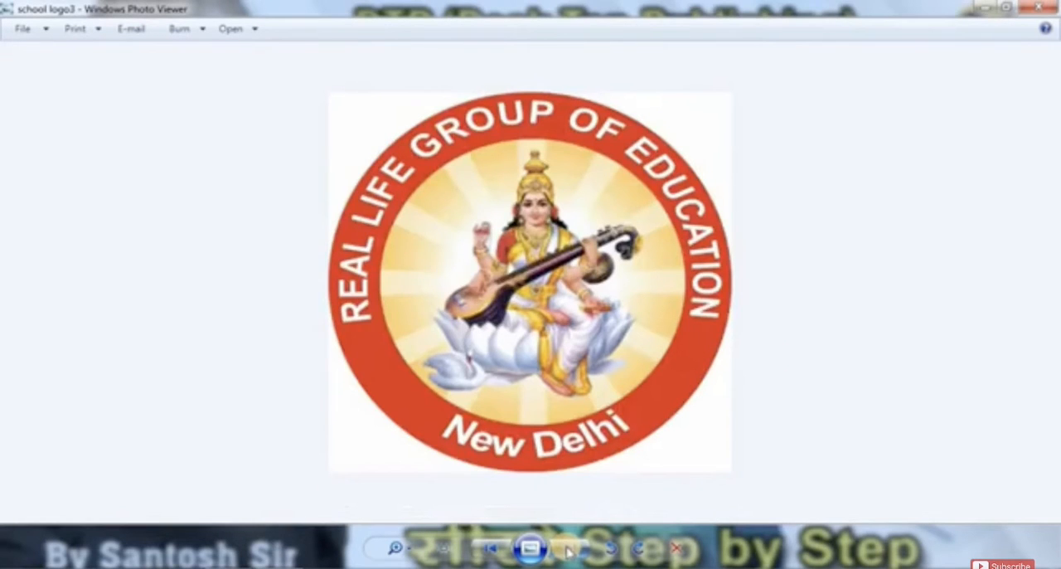
pyautogui.click(567, 551)
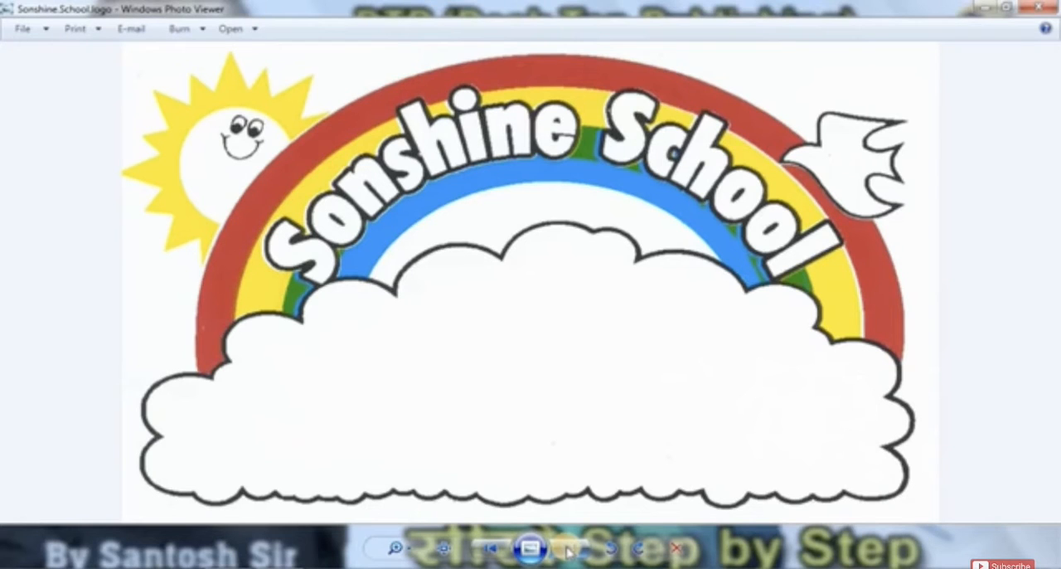
pyautogui.click(567, 551)
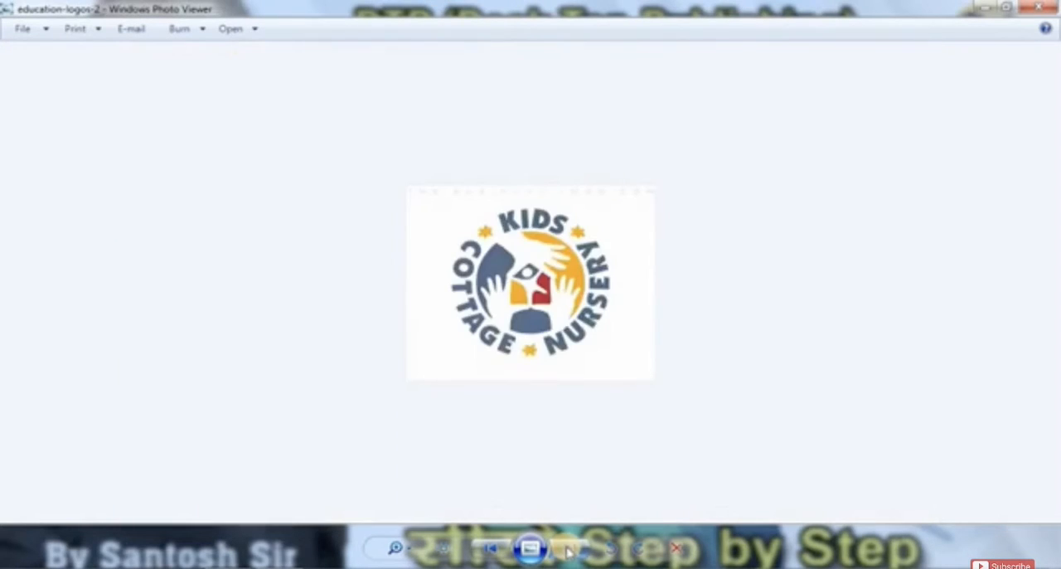
pyautogui.click(567, 551)
pyautogui.click(567, 552)
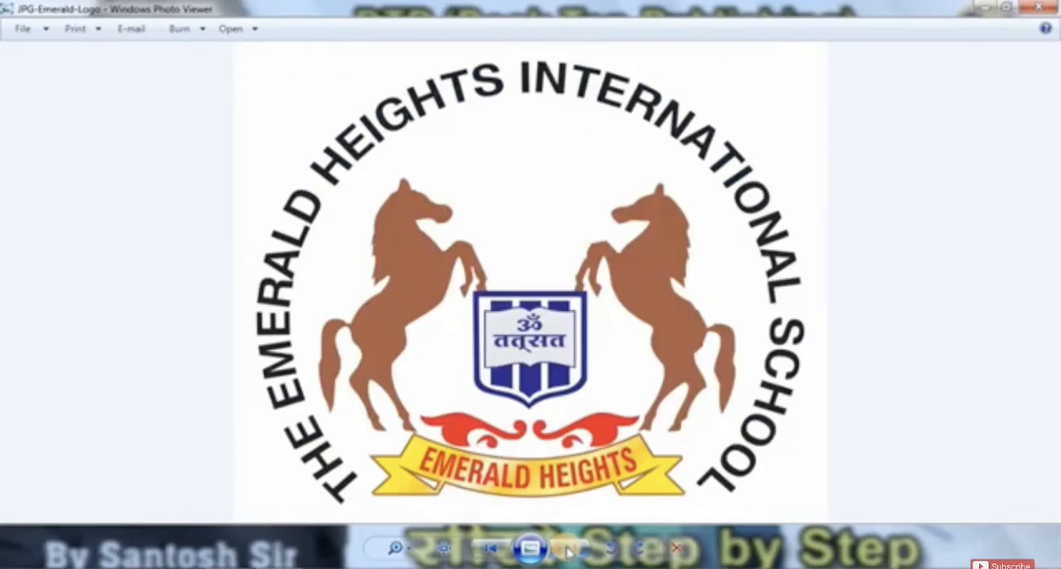
pyautogui.click(567, 551)
pyautogui.click(567, 551)
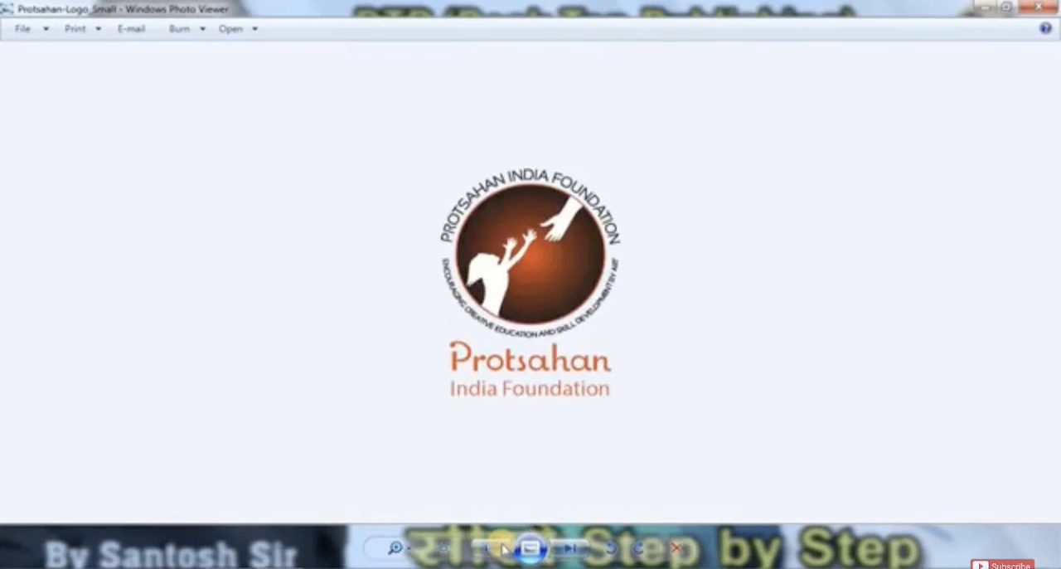
pyautogui.click(499, 549)
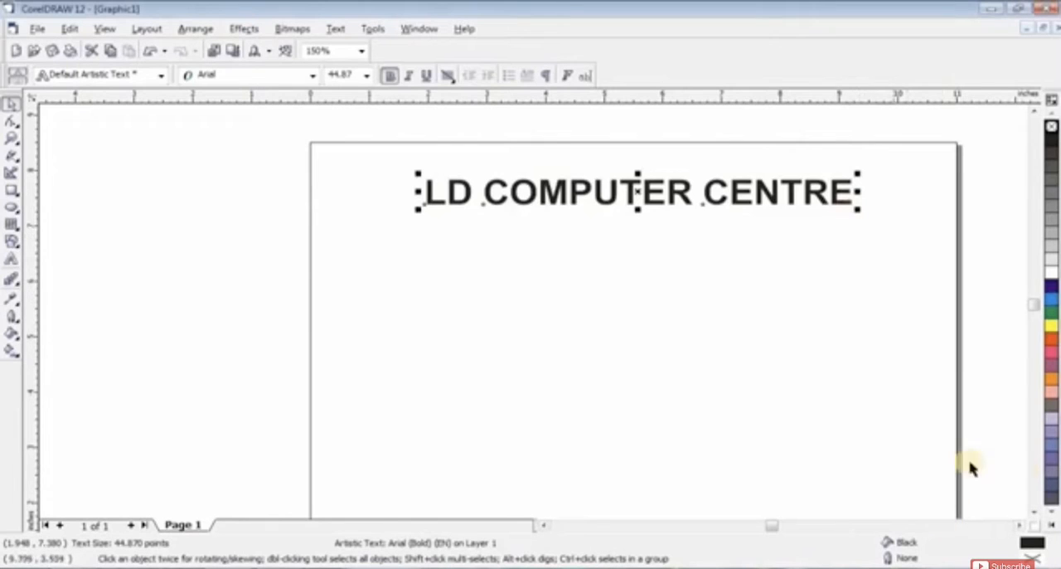
# Step: In CorelDRAW, fill the LD COMPUTER CENTRE text with cyan
pyautogui.click(1020, 525)
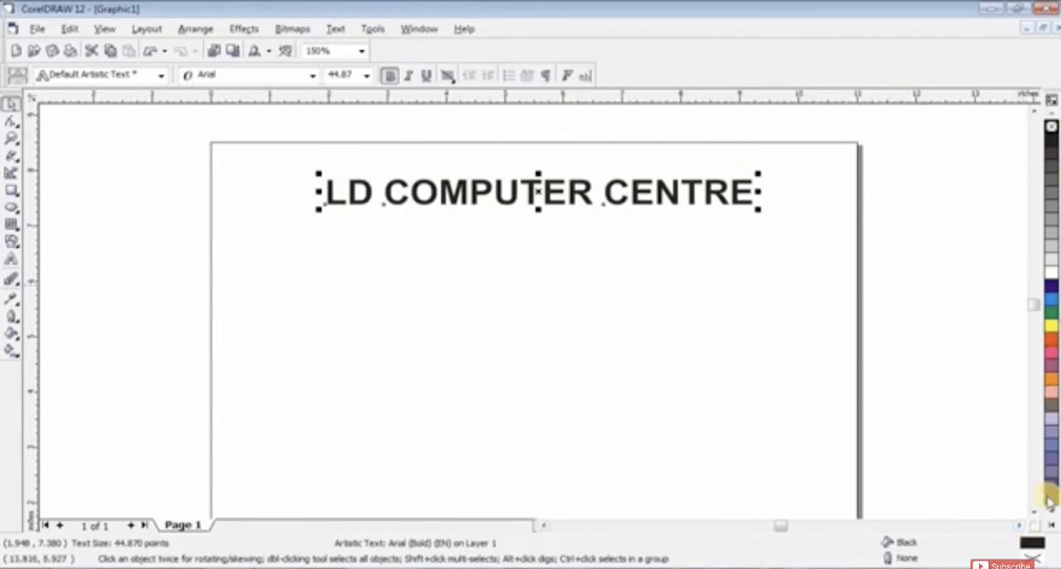
pyautogui.click(1050, 291)
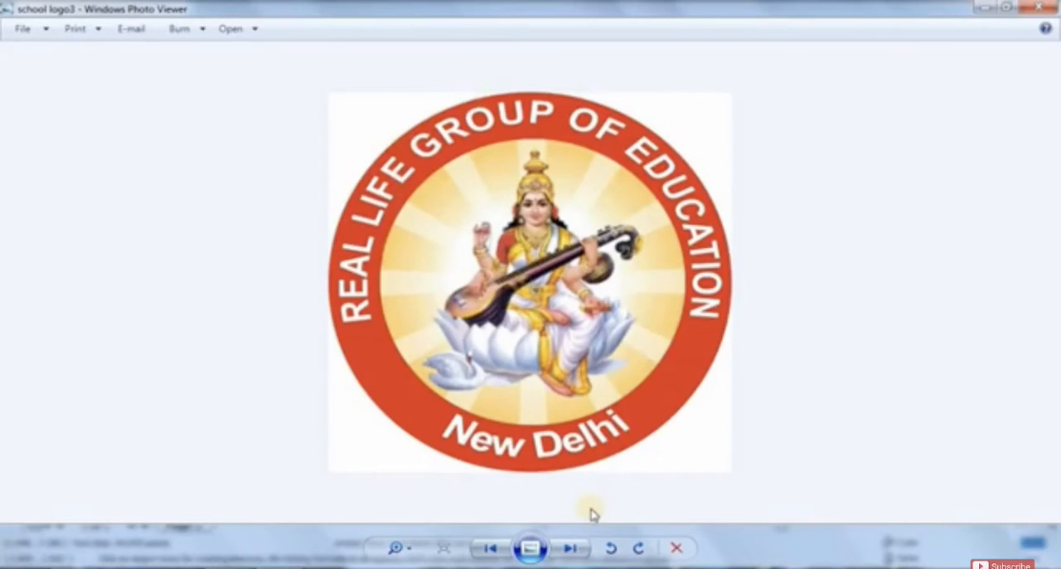
# Step: Switch to Windows Photo Viewer and review the sample logos again, examining their upper and lower curved text
pyautogui.click(571, 548)
pyautogui.click(573, 554)
pyautogui.click(574, 554)
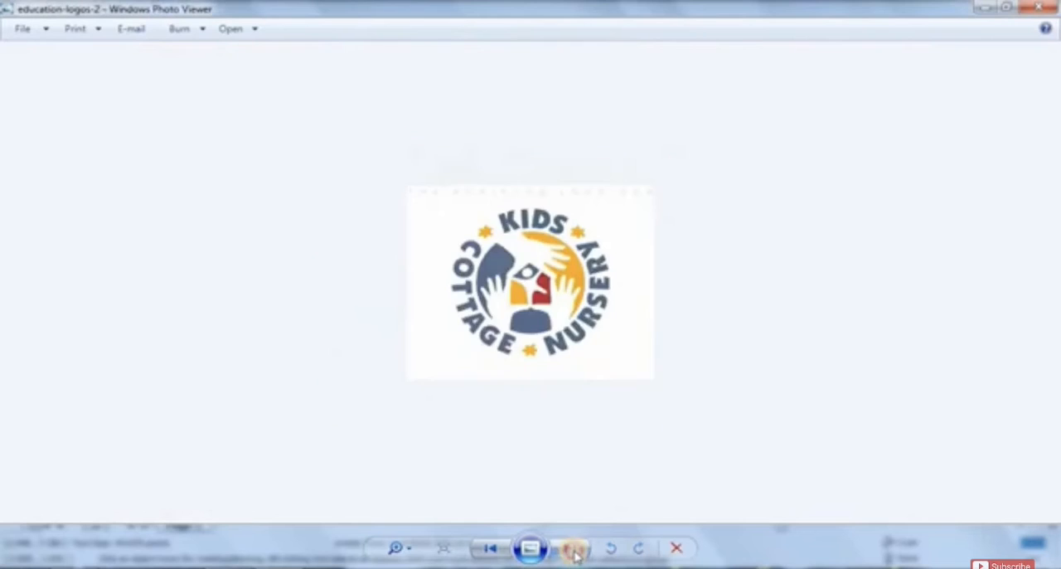
pyautogui.click(574, 554)
pyautogui.click(574, 554)
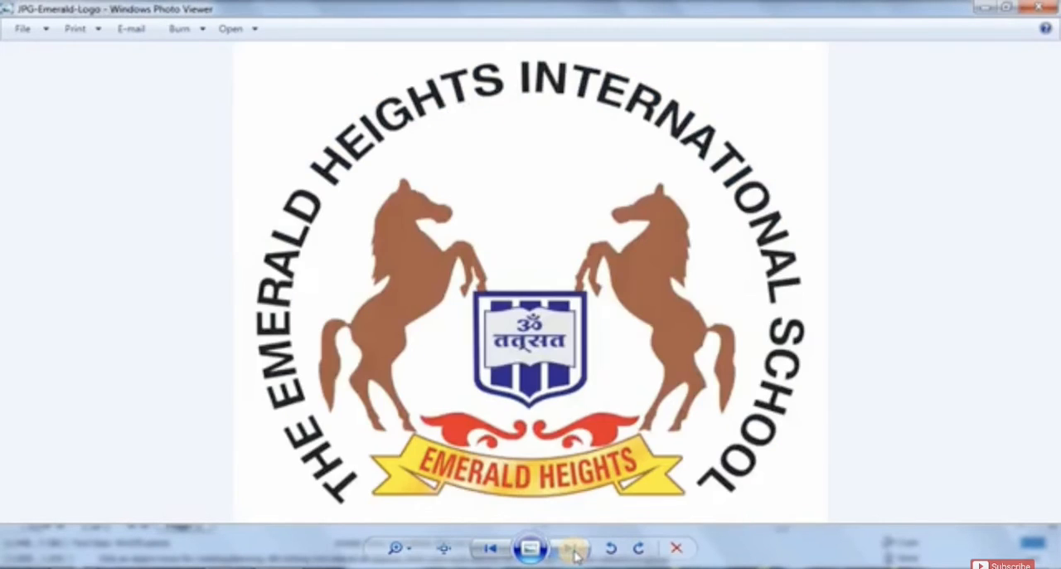
pyautogui.click(575, 555)
pyautogui.click(574, 554)
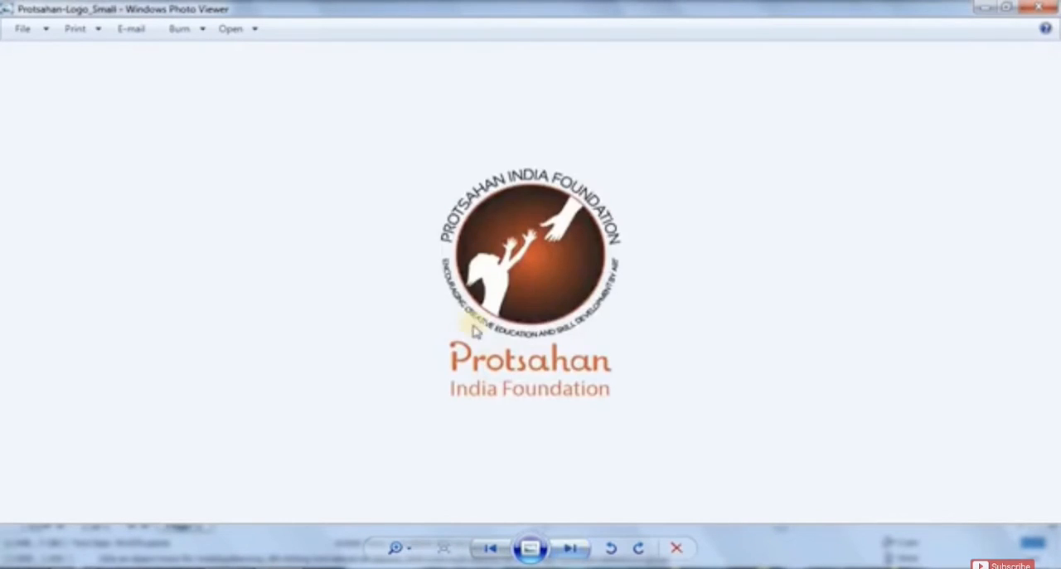
pyautogui.scroll(2, 544, 302)
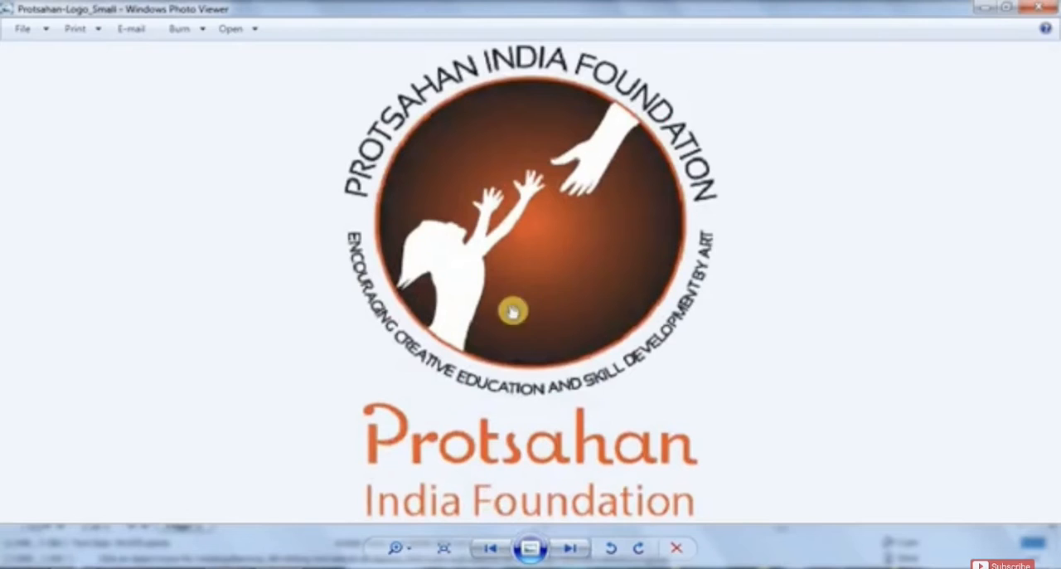
pyautogui.click(569, 552)
pyautogui.click(570, 553)
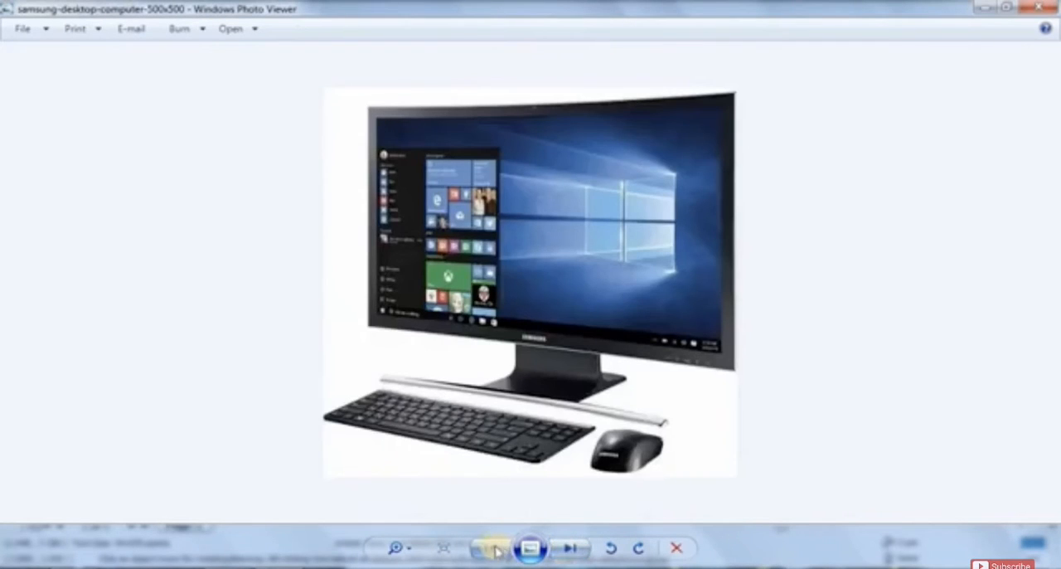
pyautogui.click(574, 550)
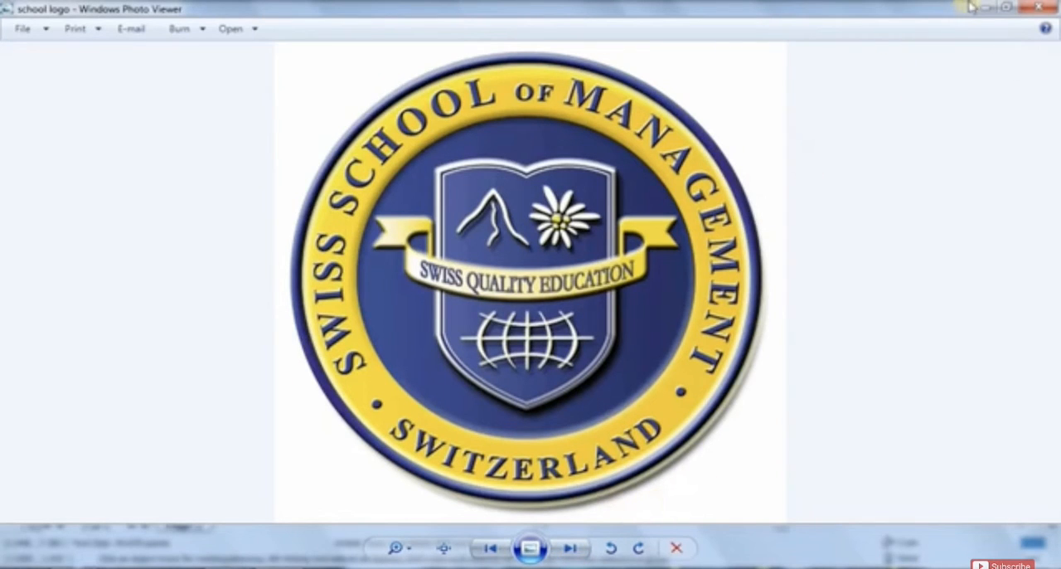
pyautogui.click(570, 548)
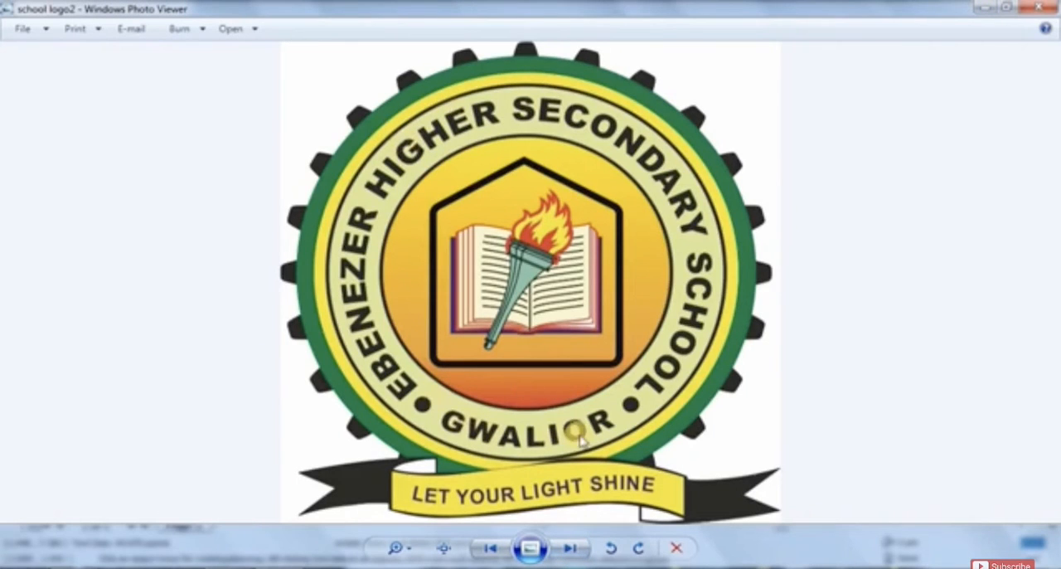
pyautogui.click(568, 550)
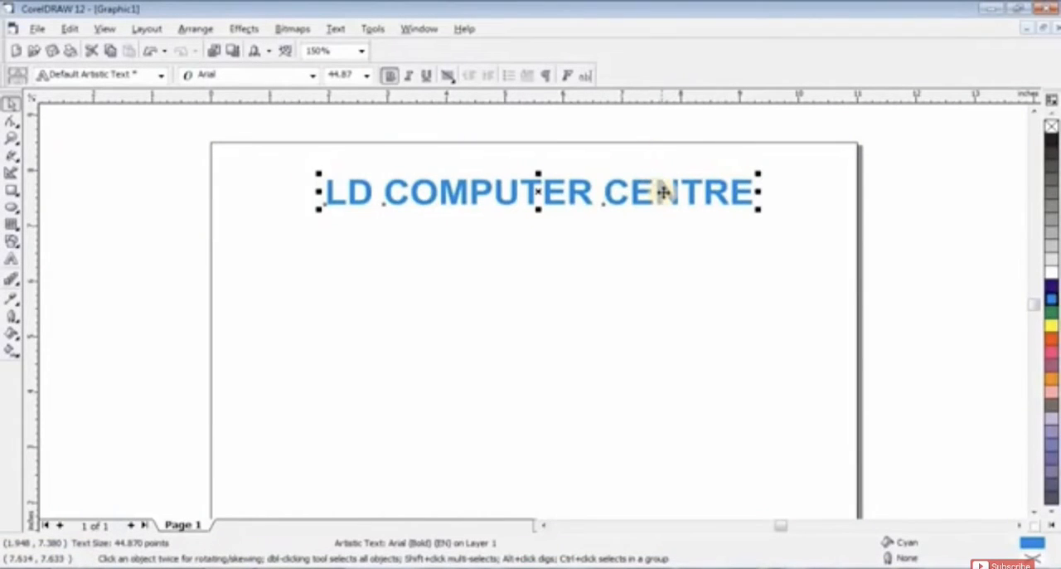
# Step: Back in CorelDRAW, duplicate the LD COMPUTER CENTRE text so two copies sit one above the other near the page's upper edge
pyautogui.moveTo(666, 190); pyautogui.dragTo(658, 164)
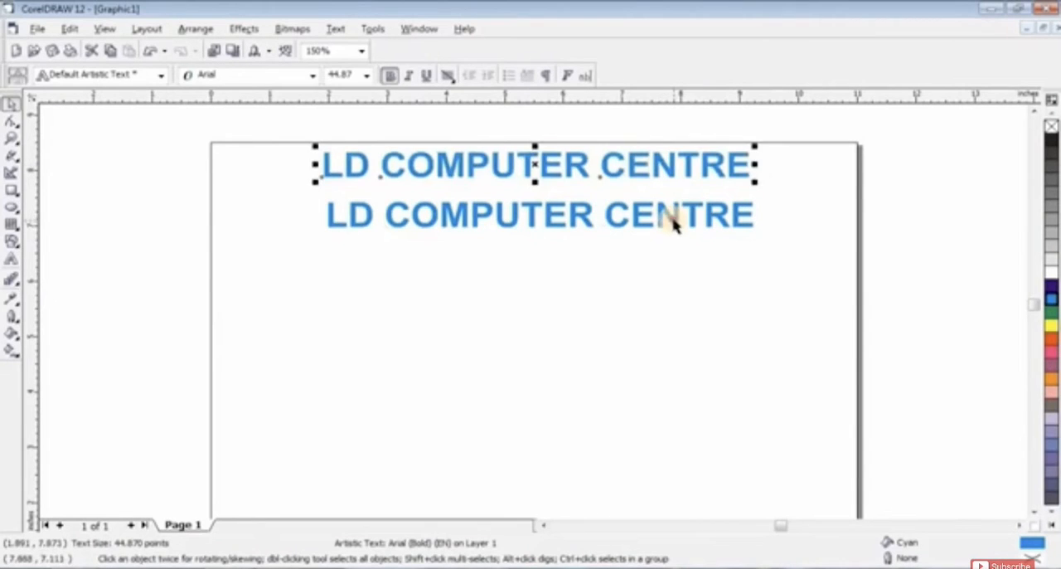
pyautogui.click(672, 217)
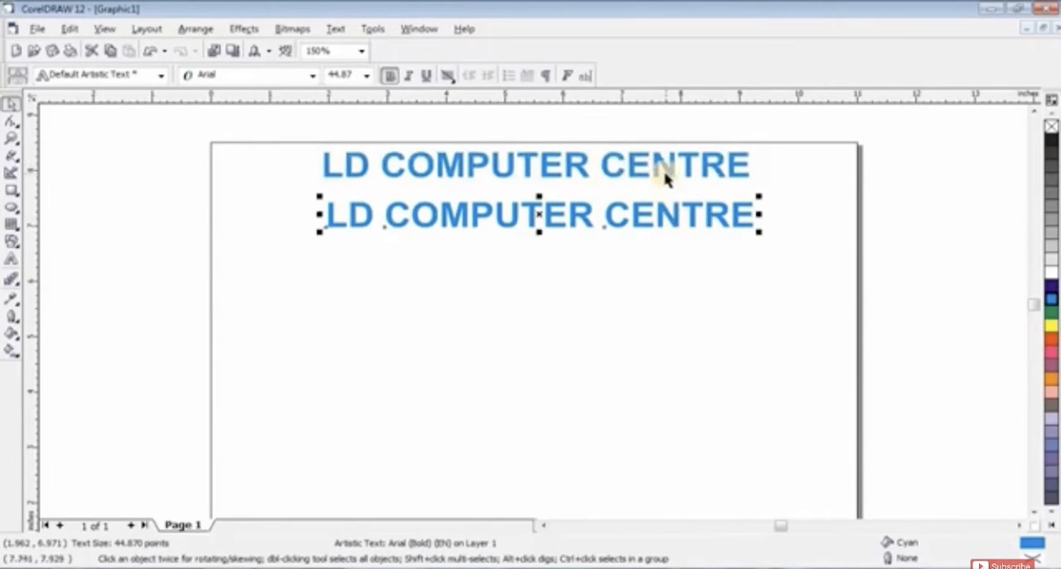
pyautogui.scroll(-1, 671, 116)
pyautogui.scroll(1, 607, 149)
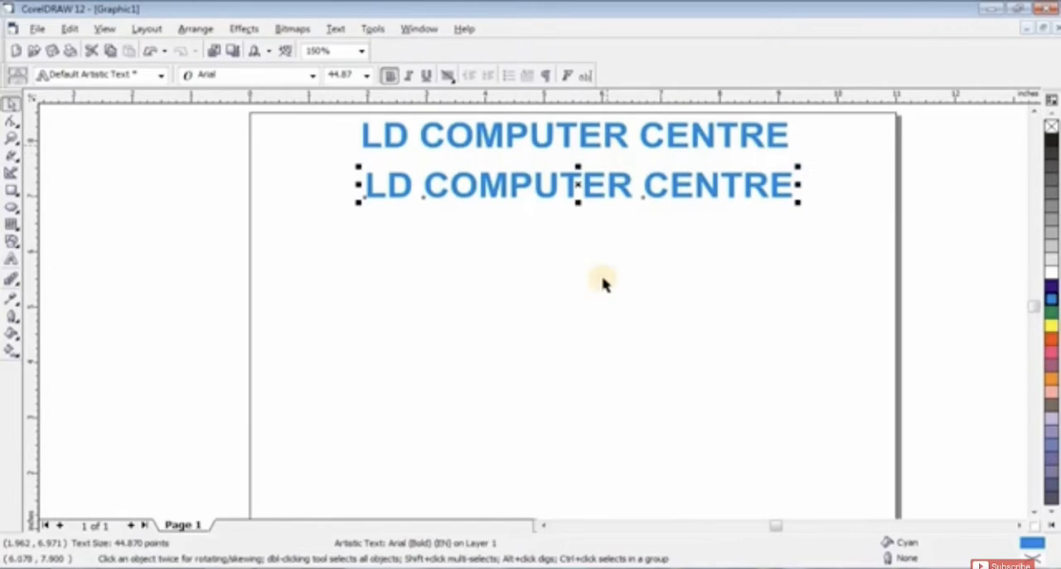
pyautogui.click(647, 290)
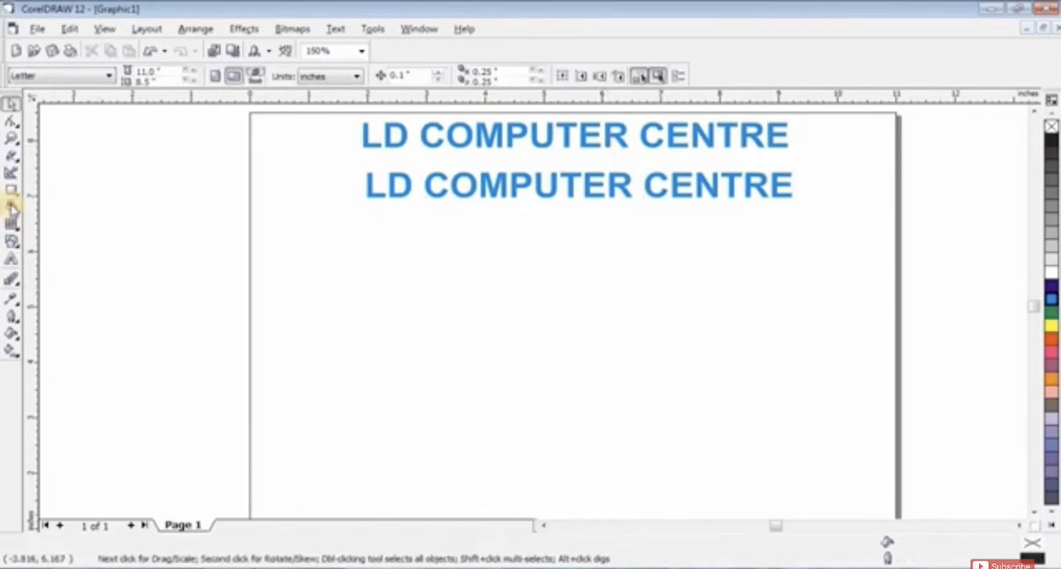
# Step: Draw a circle about 3.9 inches in diameter with the Ellipse tool and position it below the two text lines
pyautogui.click(12, 206)
pyautogui.moveTo(498, 250); pyautogui.dragTo(733, 472)
pyautogui.press('space')
pyautogui.moveTo(647, 368); pyautogui.dragTo(605, 368)
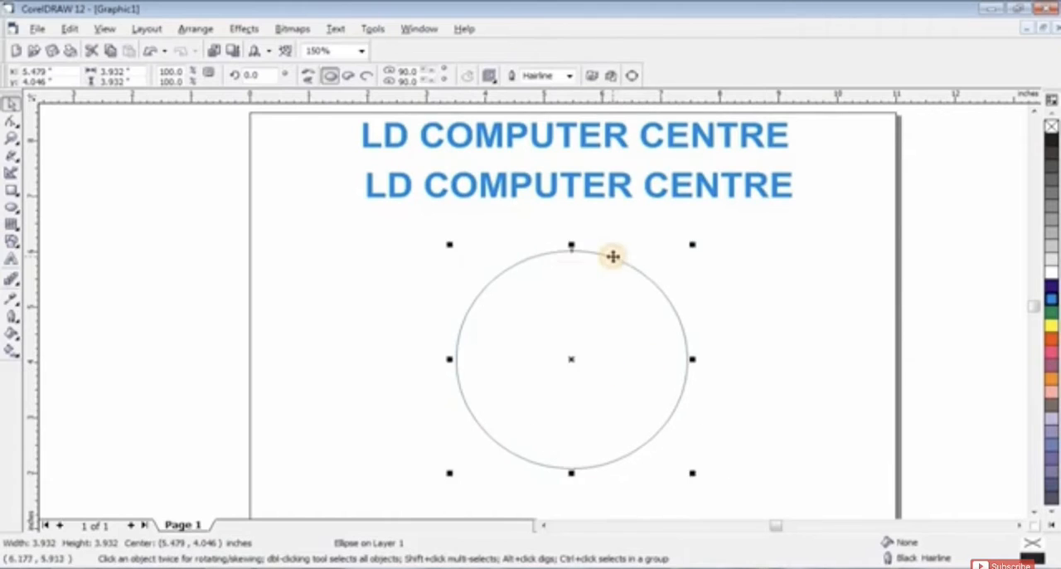
# Step: Center the circle on the page and enlarge it from its center to about 5 inches in diameter
pyautogui.scroll(-1, 614, 256)
pyautogui.scroll(1, 609, 296)
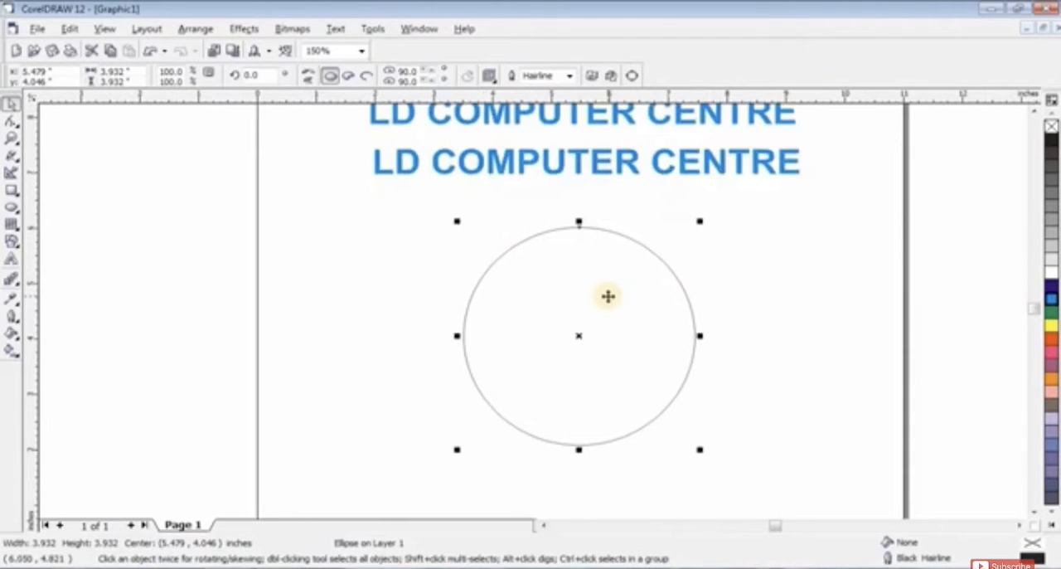
pyautogui.press('p')
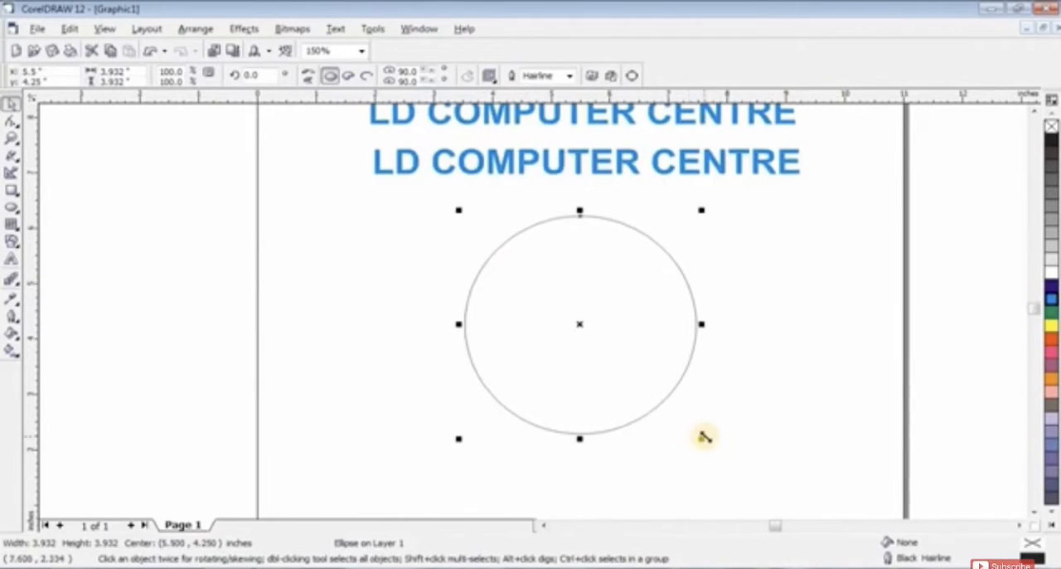
pyautogui.moveTo(704, 437); pyautogui.dragTo(732, 465)
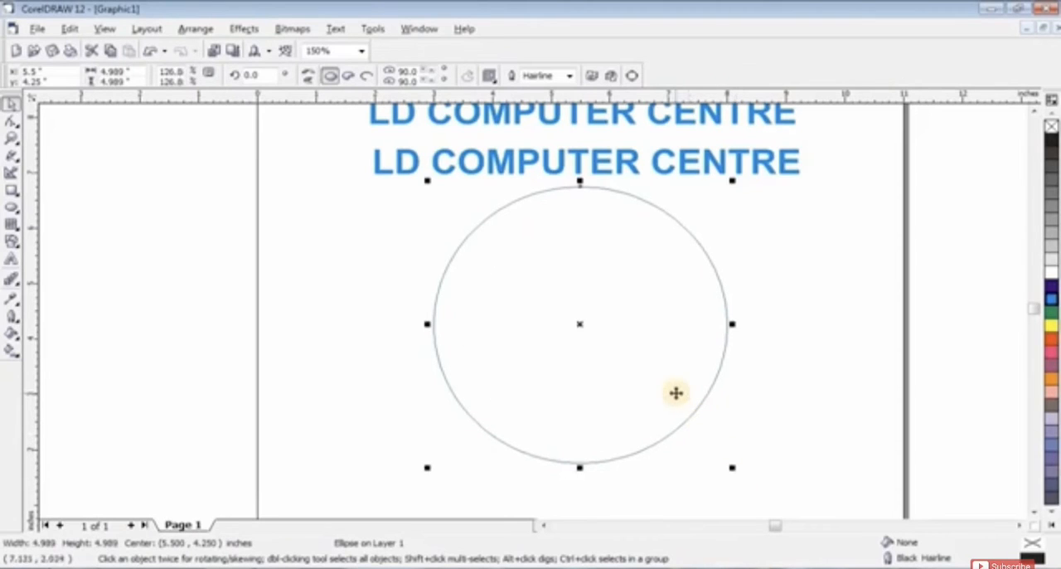
pyautogui.scroll(-1, 683, 424)
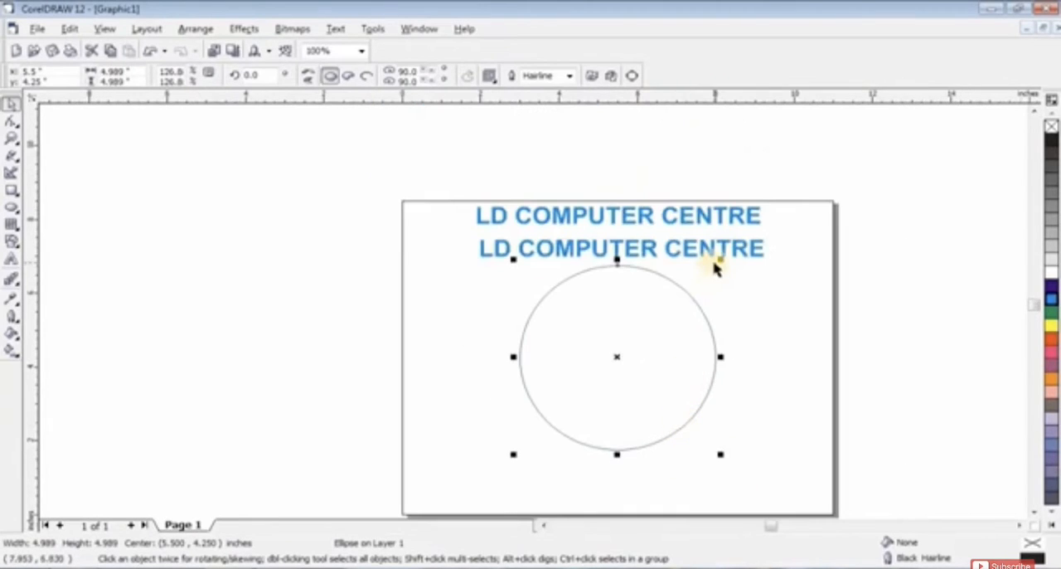
pyautogui.click(713, 257)
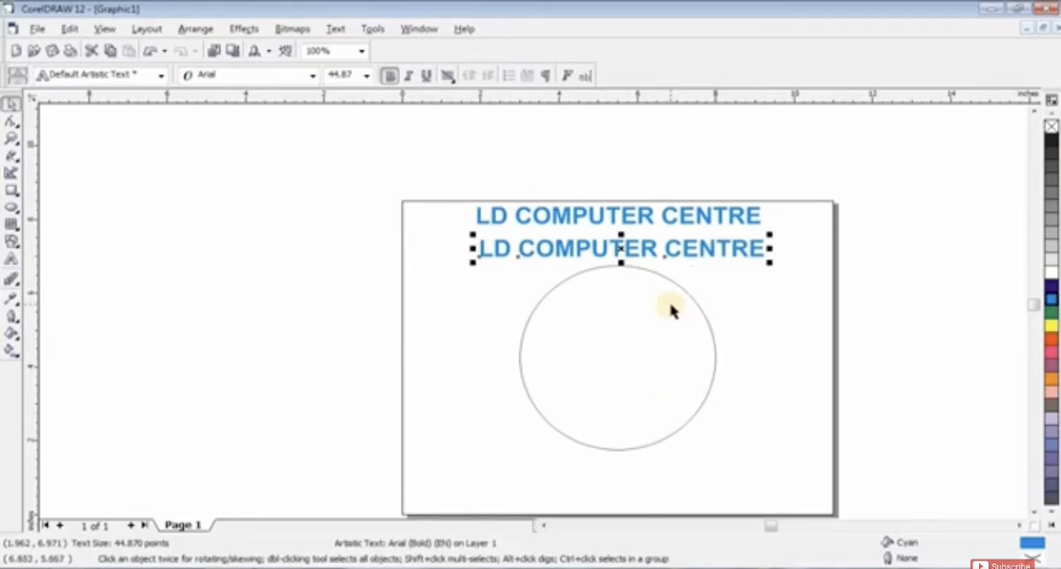
pyautogui.scroll(1, 670, 313)
pyautogui.scroll(-1, 563, 278)
pyautogui.click(586, 348)
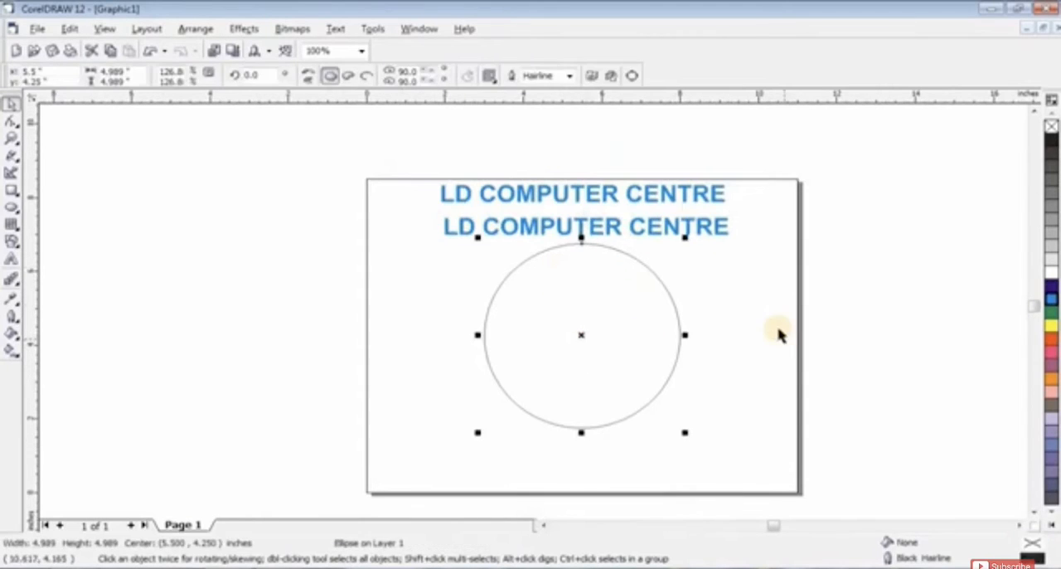
pyautogui.click(781, 331)
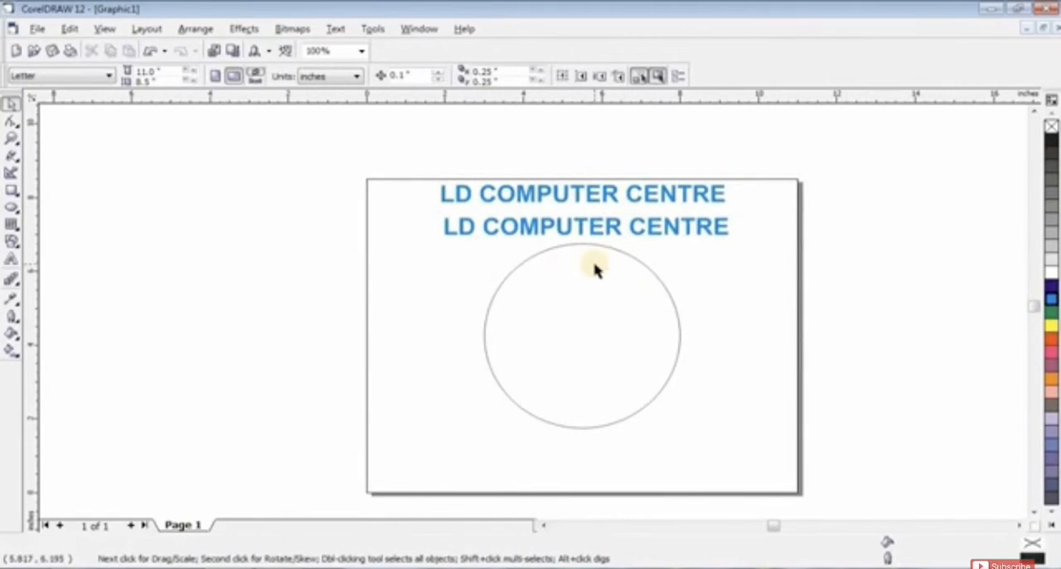
pyautogui.scroll(1, 637, 336)
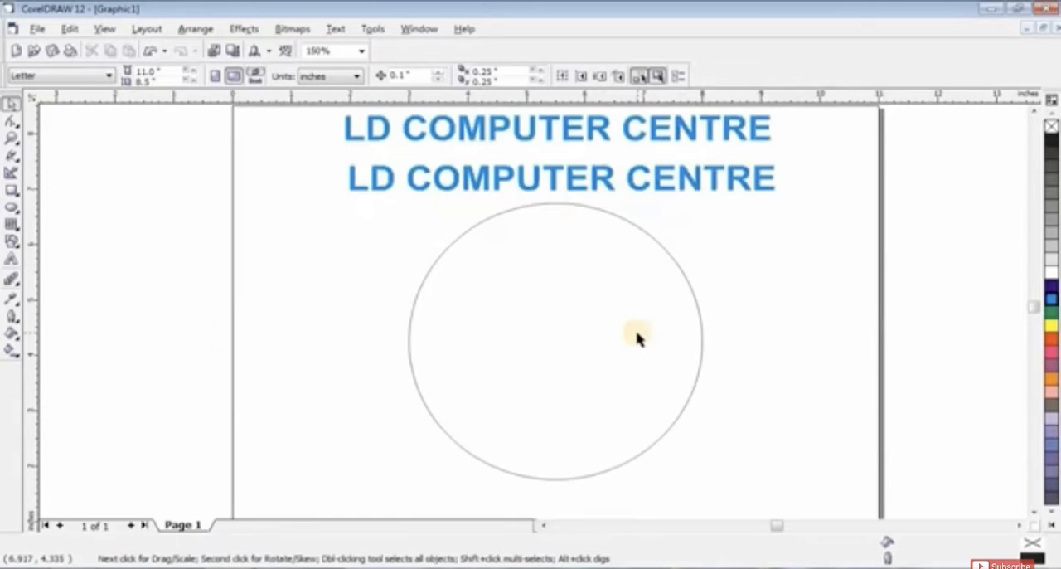
# Step: Set the lower LD COMPUTER CENTRE text to 40 pt and shift it slightly right to sit roughly centered above the circle
pyautogui.click(635, 189)
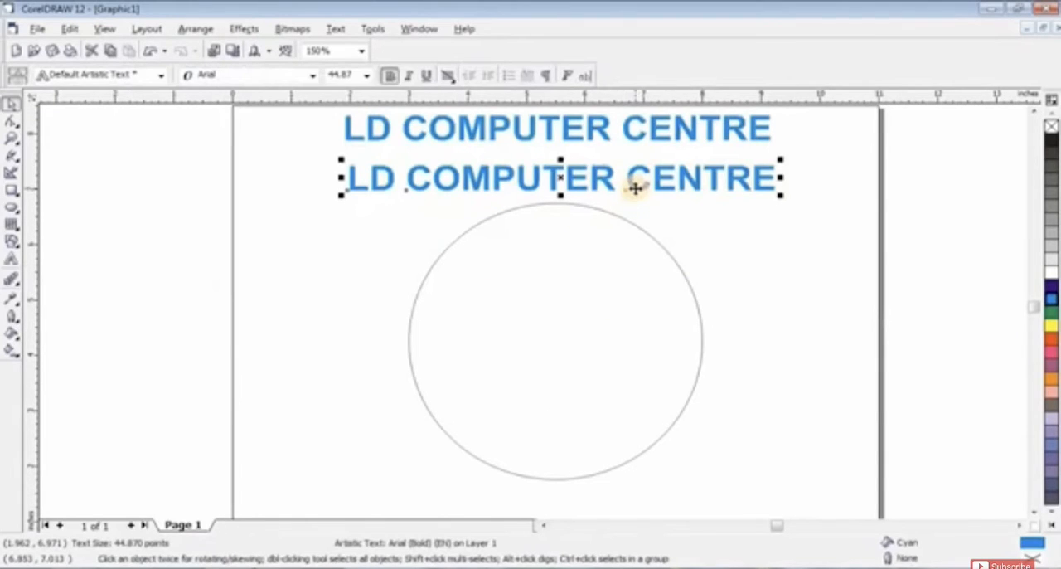
pyautogui.click(368, 76)
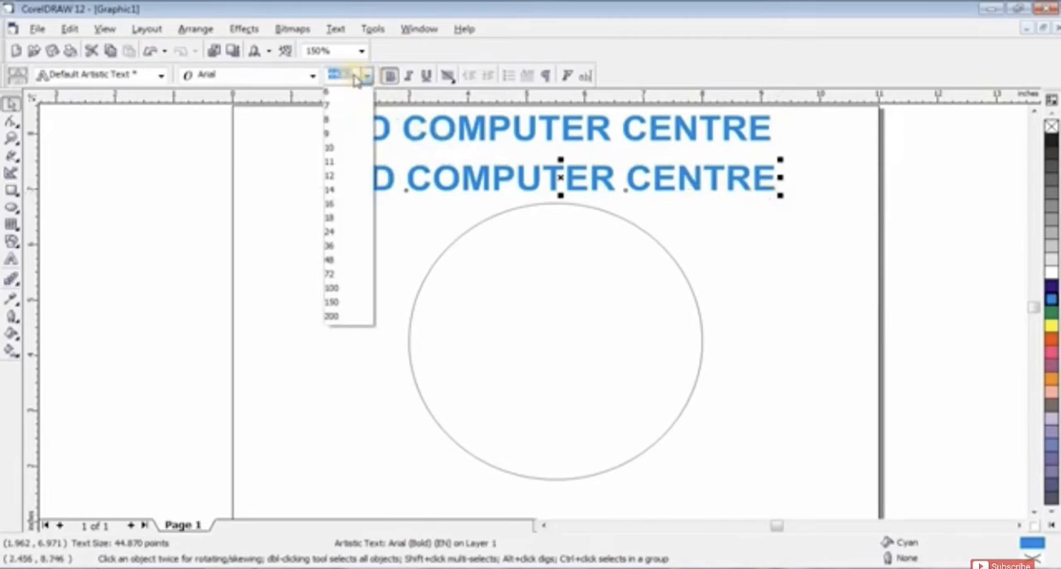
pyautogui.write('40')
pyautogui.press('Return')
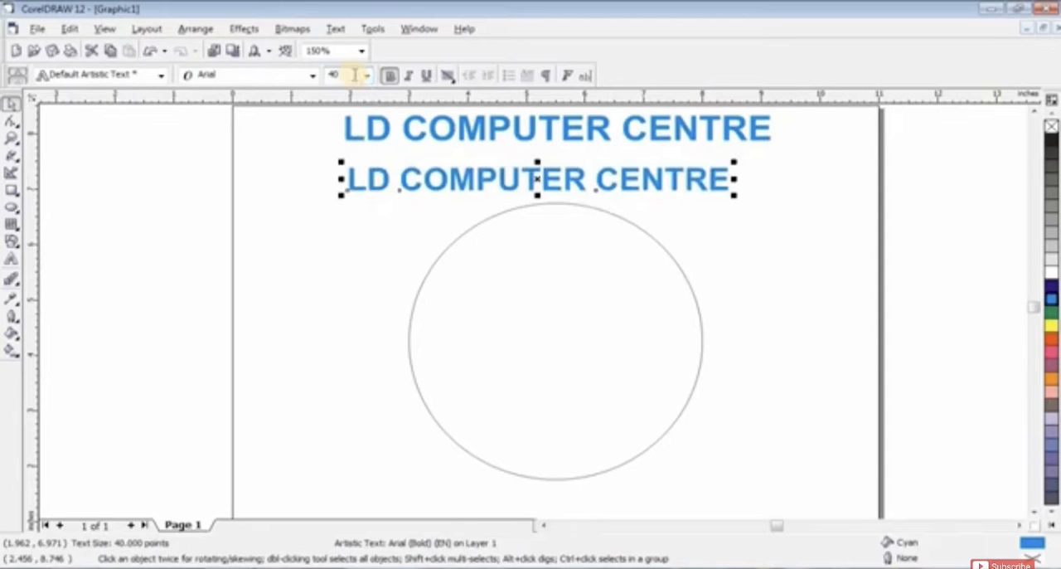
pyautogui.click(308, 225)
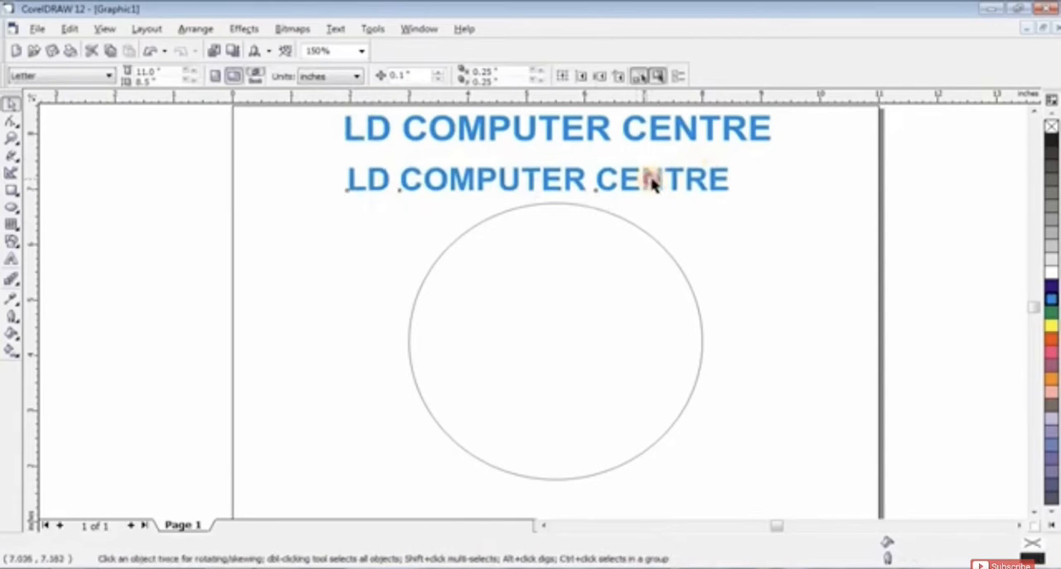
pyautogui.moveTo(652, 182); pyautogui.dragTo(658, 178)
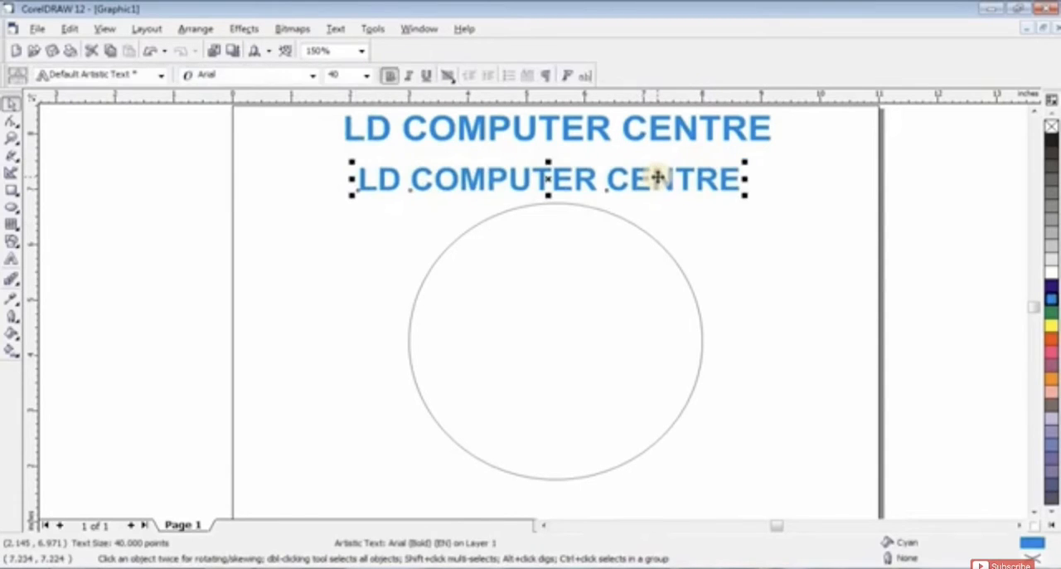
# Step: Fit the 40 pt LD COMPUTER CENTRE text to the circle's path so it curves over the upper arc
pyautogui.click(613, 308)
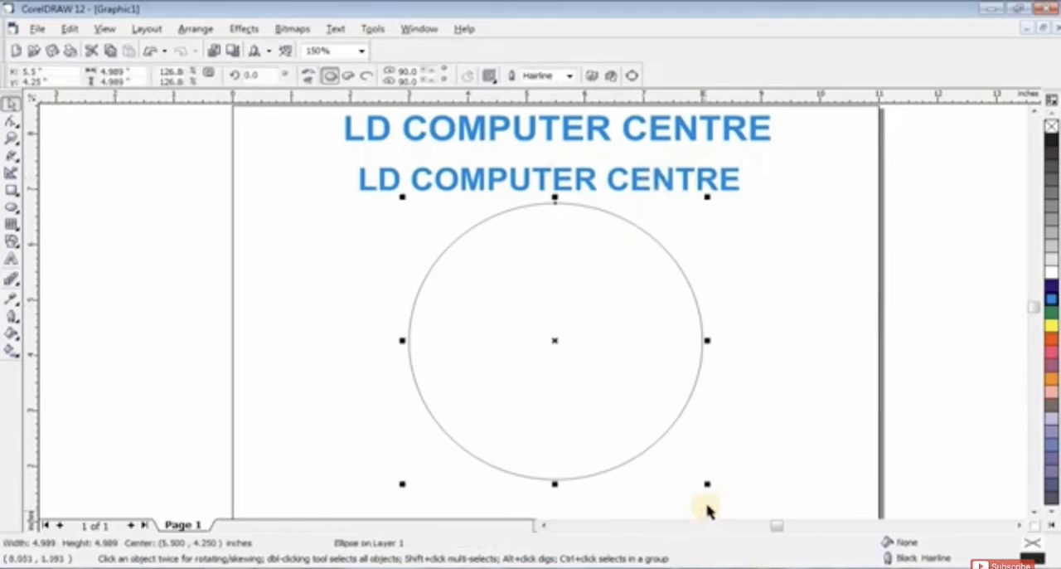
pyautogui.click(739, 270)
pyautogui.click(683, 186)
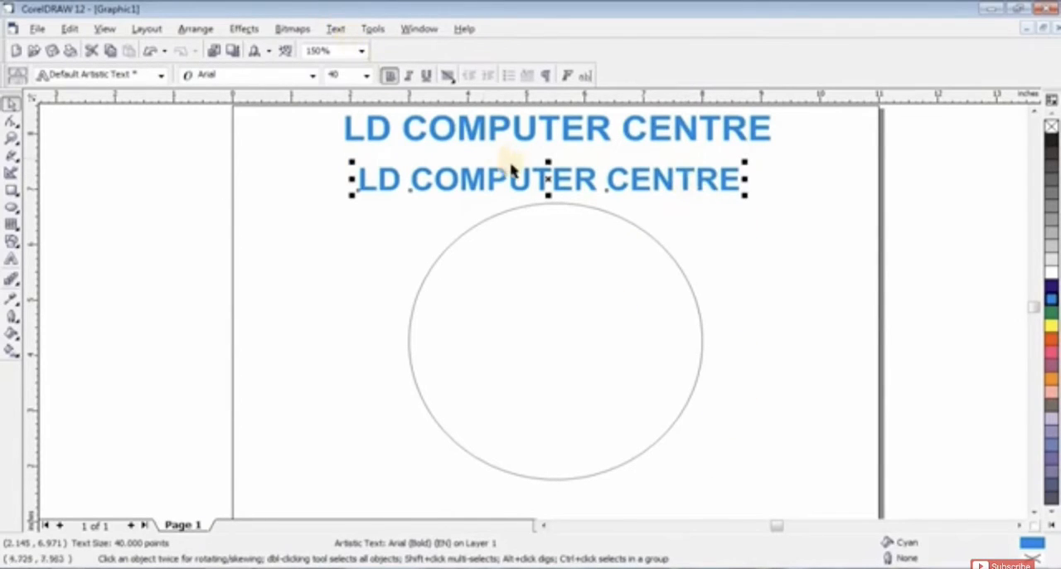
pyautogui.click(336, 30)
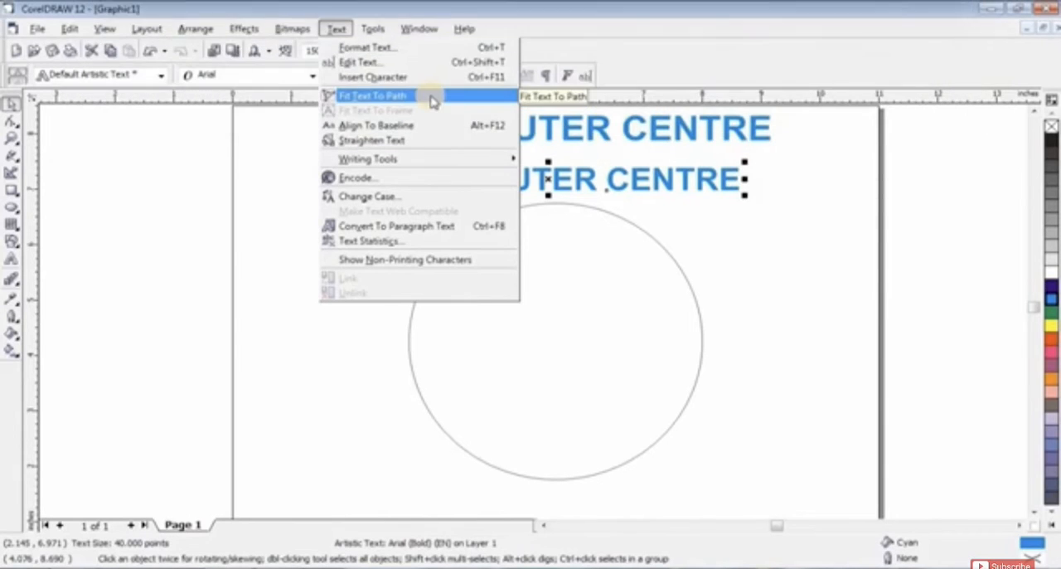
pyautogui.click(431, 98)
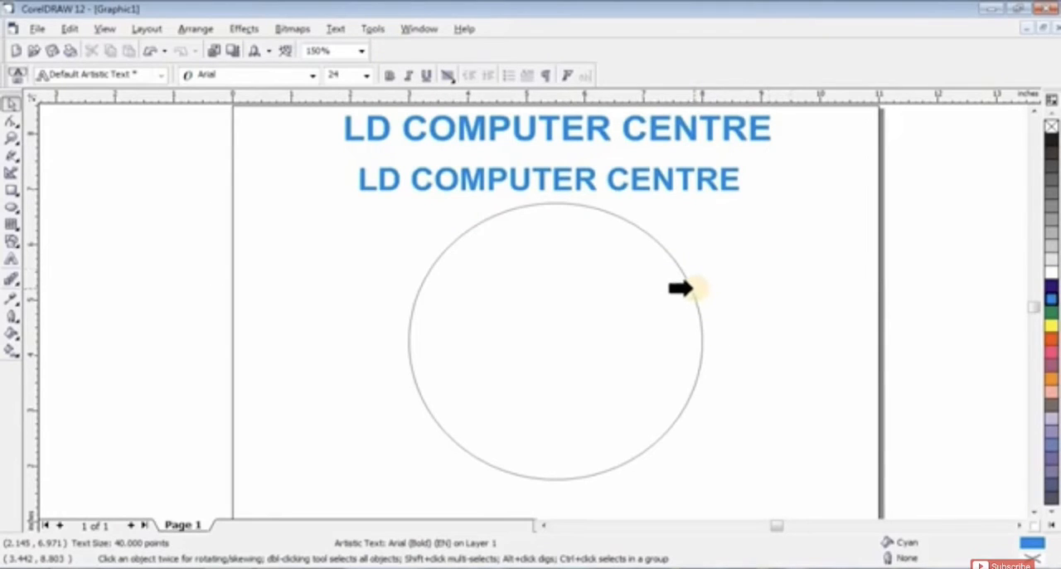
pyautogui.click(690, 286)
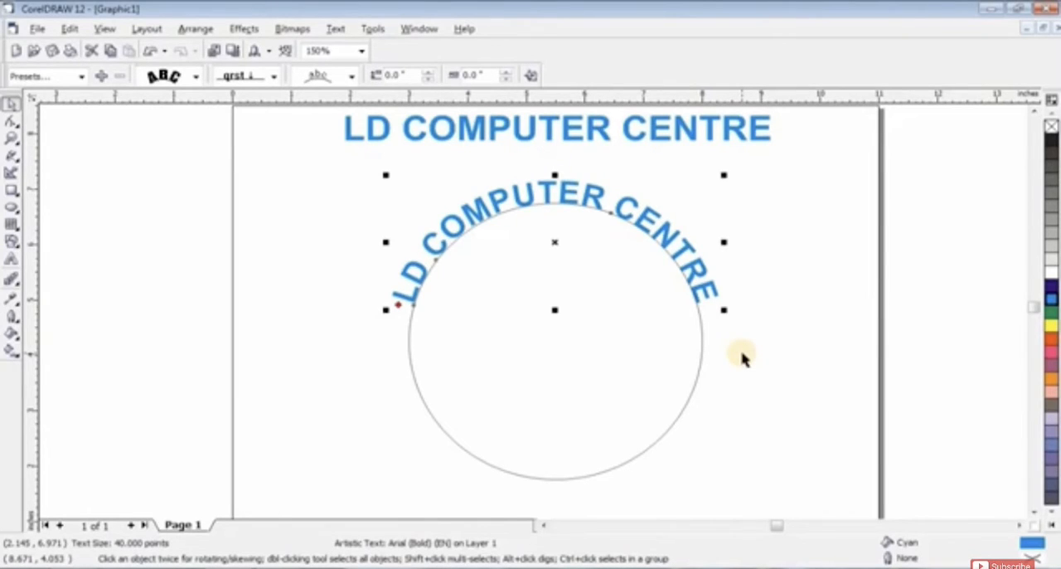
# Step: Try the three alternative text orientations on the curved text, and return to the first orientation with letters rotated along the circle
pyautogui.click(704, 274)
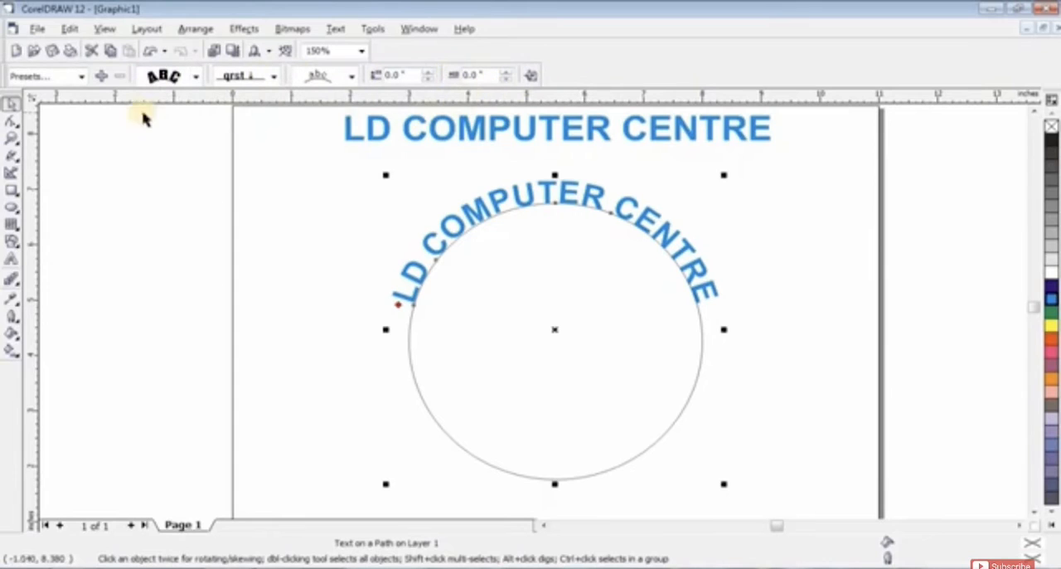
pyautogui.click(79, 77)
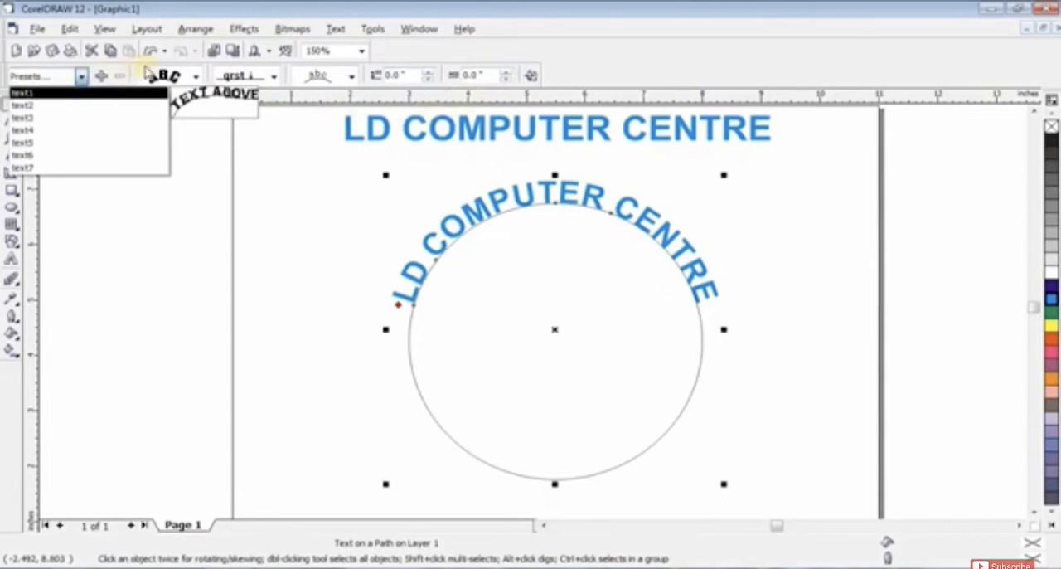
pyautogui.click(198, 77)
pyautogui.click(198, 77)
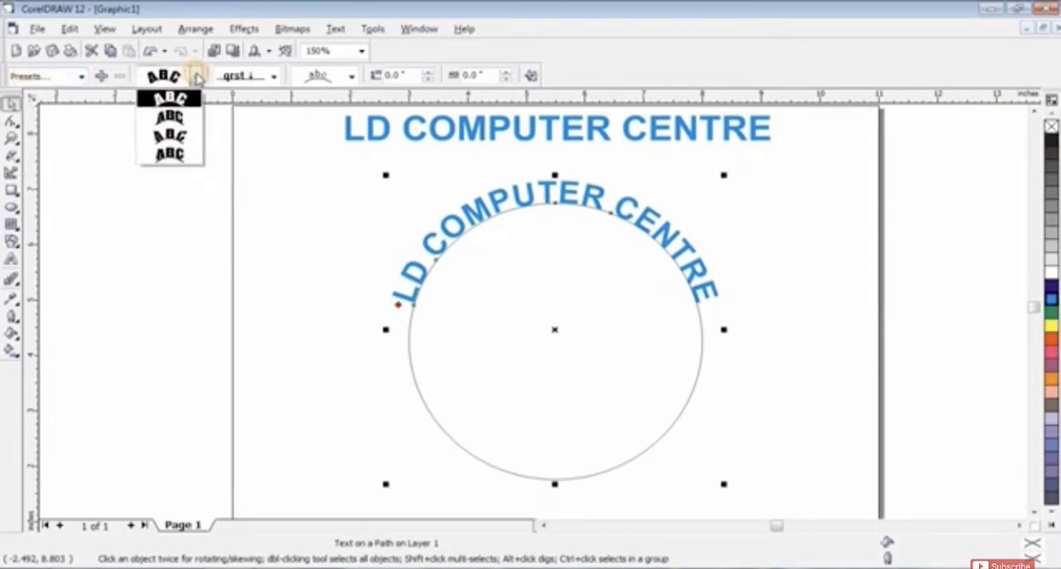
pyautogui.click(181, 118)
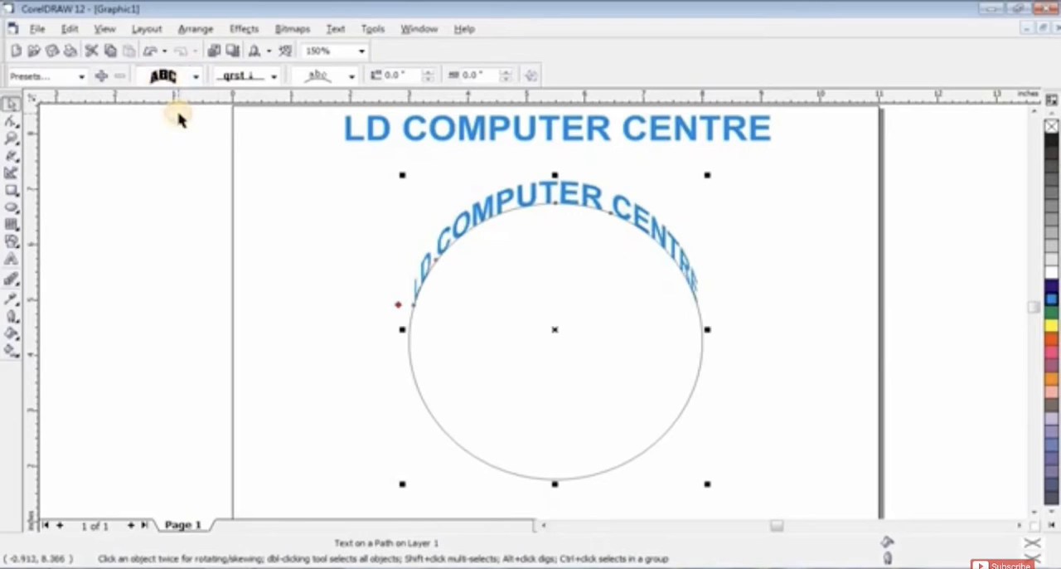
pyautogui.click(198, 77)
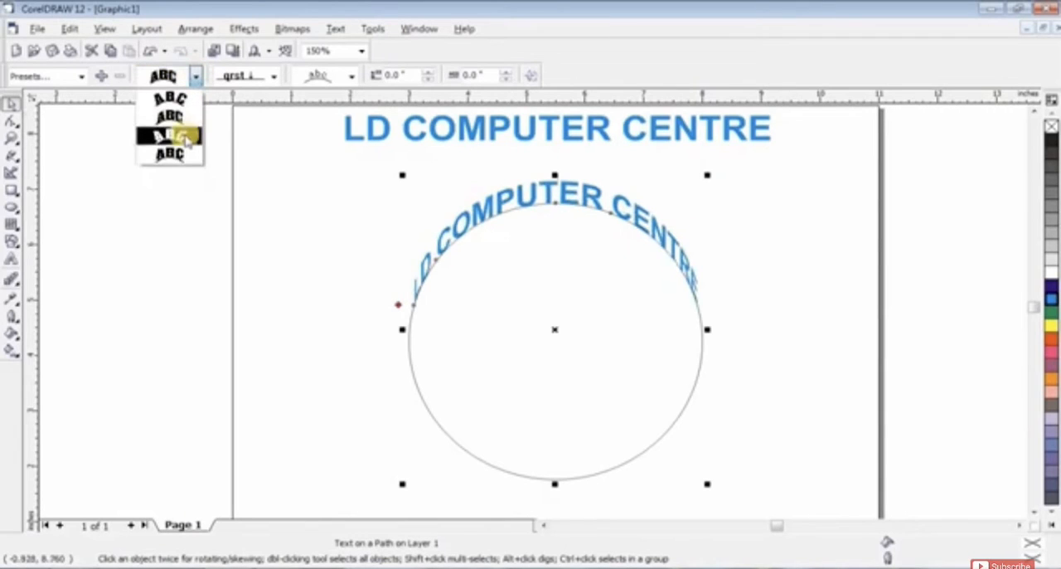
pyautogui.click(186, 139)
pyautogui.click(198, 77)
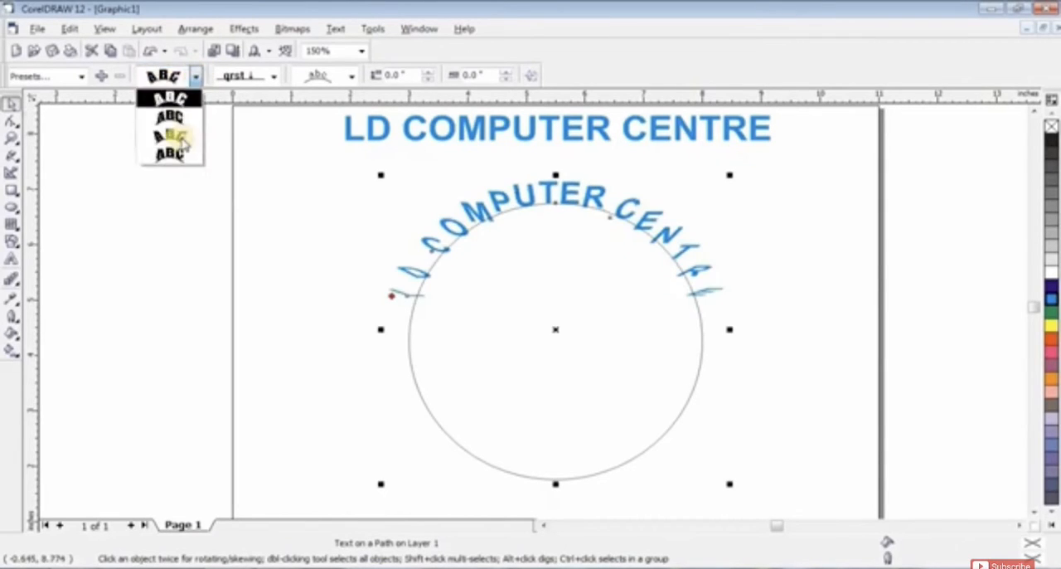
pyautogui.click(179, 154)
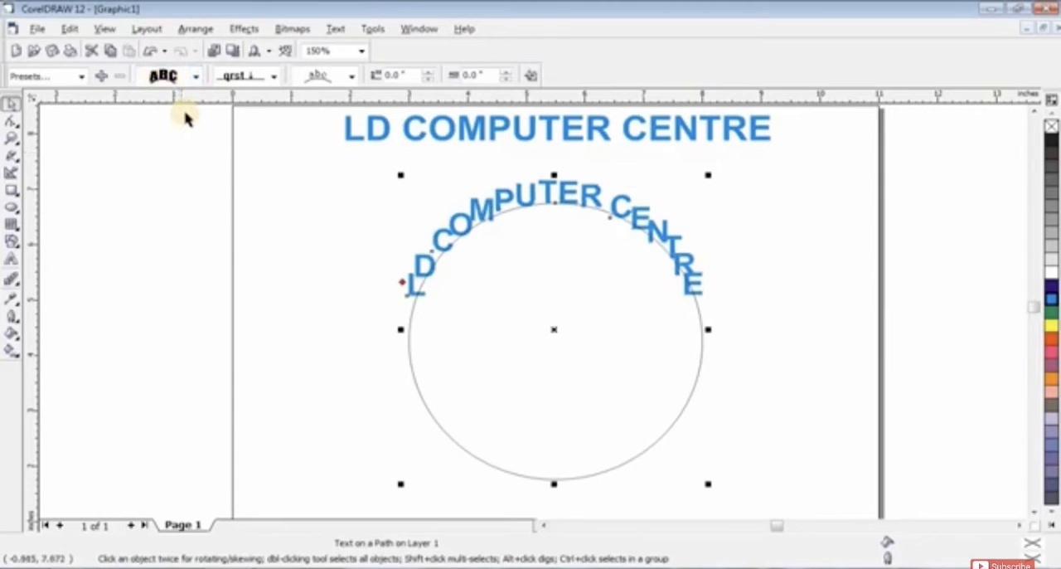
pyautogui.click(196, 77)
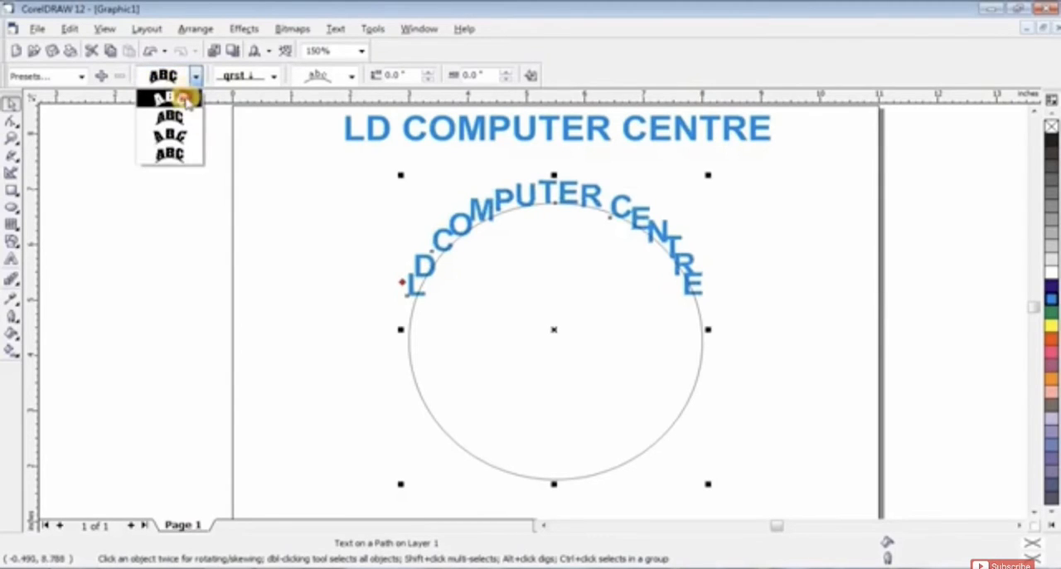
pyautogui.click(184, 99)
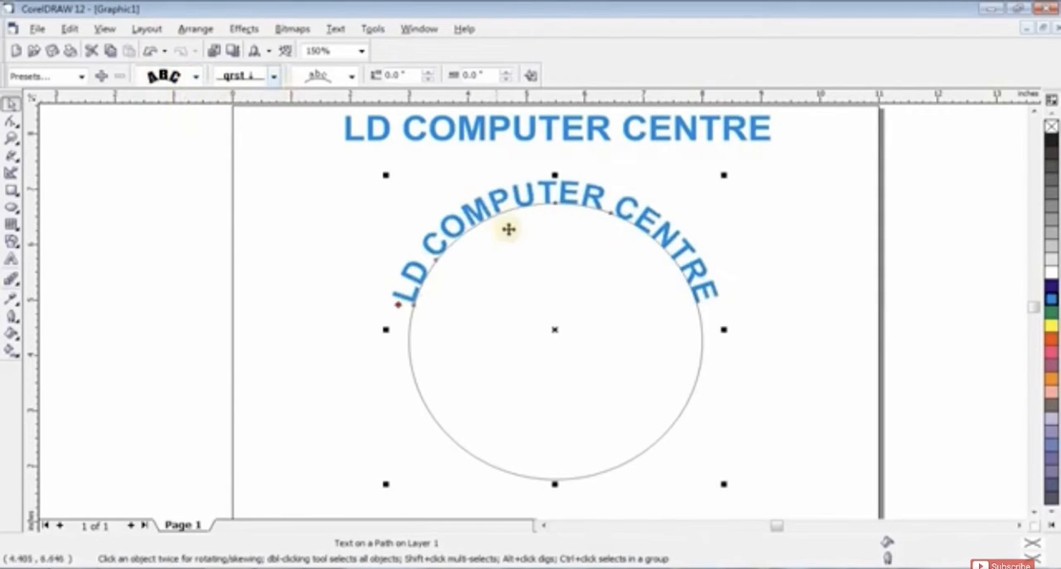
# Step: Try the curved text hanging inside the circle, resting on its descenders and centered on the line, and restore the first vertical placement
pyautogui.click(273, 76)
pyautogui.click(260, 120)
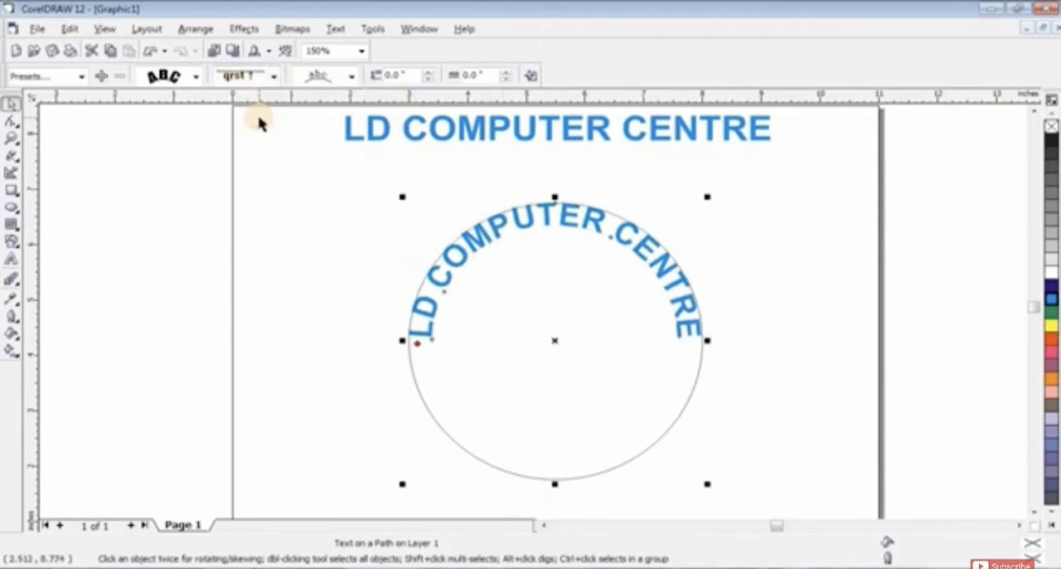
pyautogui.click(273, 76)
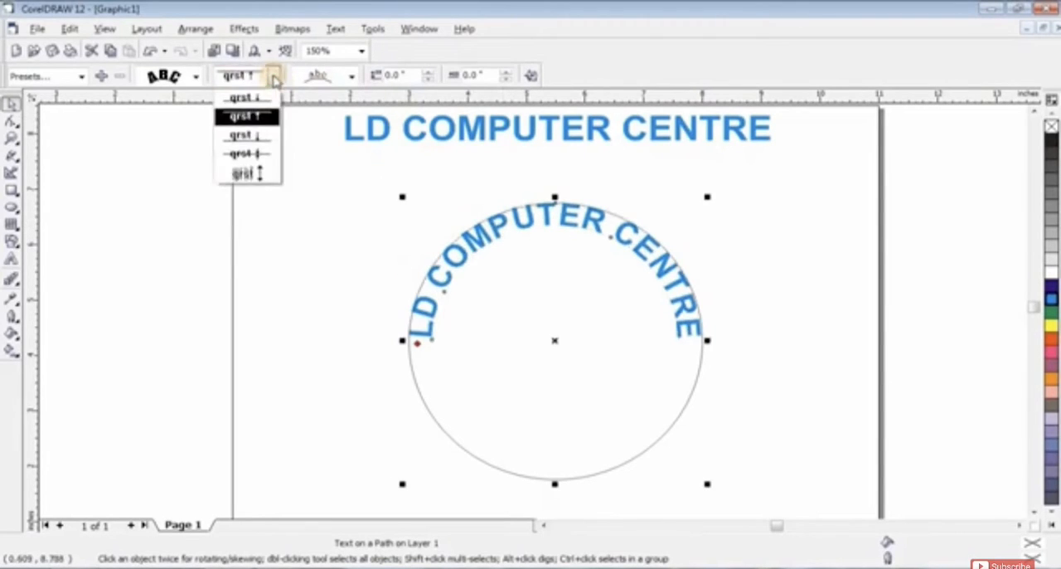
pyautogui.click(257, 138)
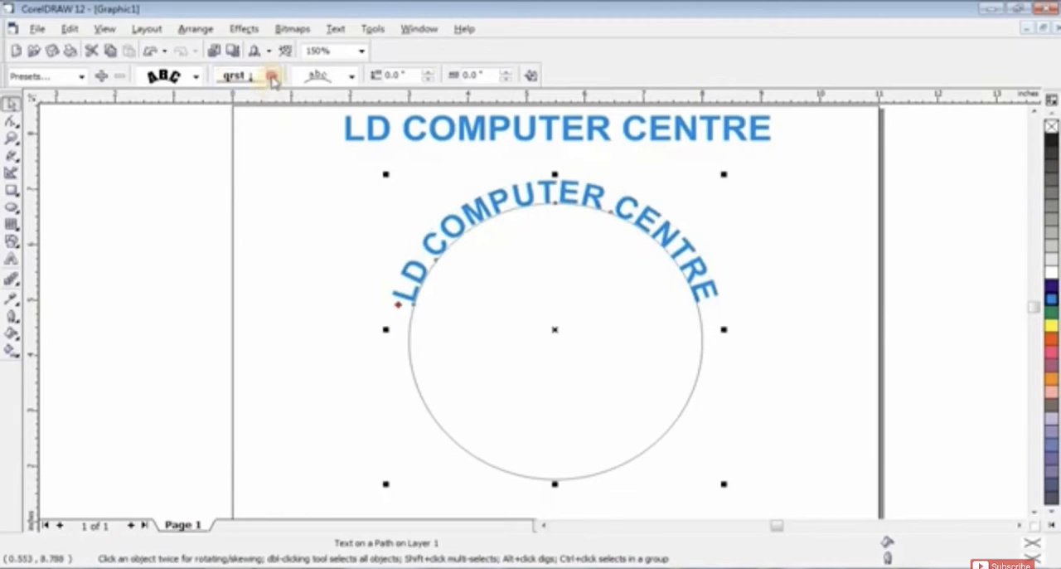
pyautogui.click(274, 76)
pyautogui.click(267, 156)
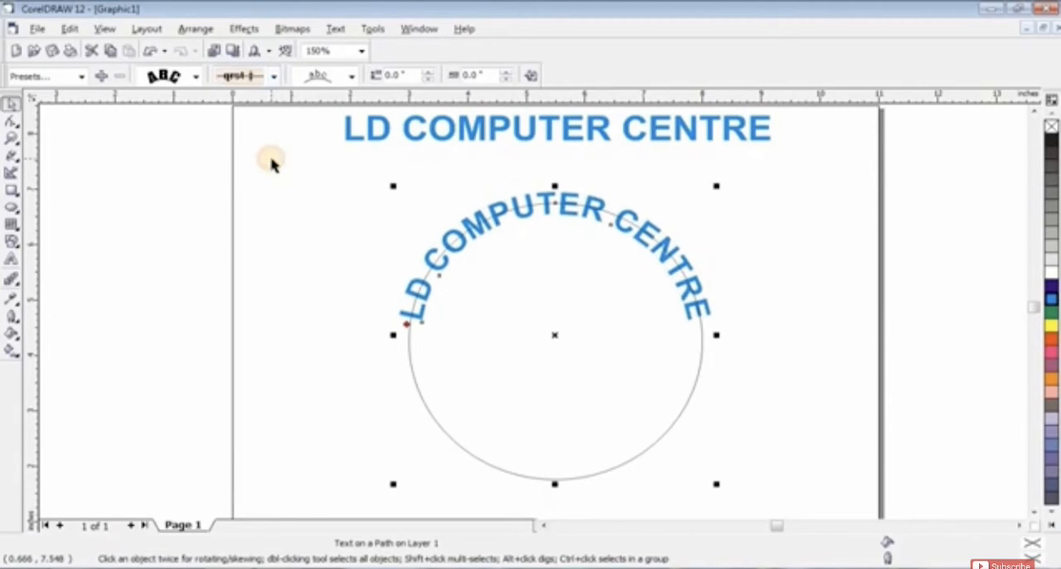
pyautogui.click(274, 75)
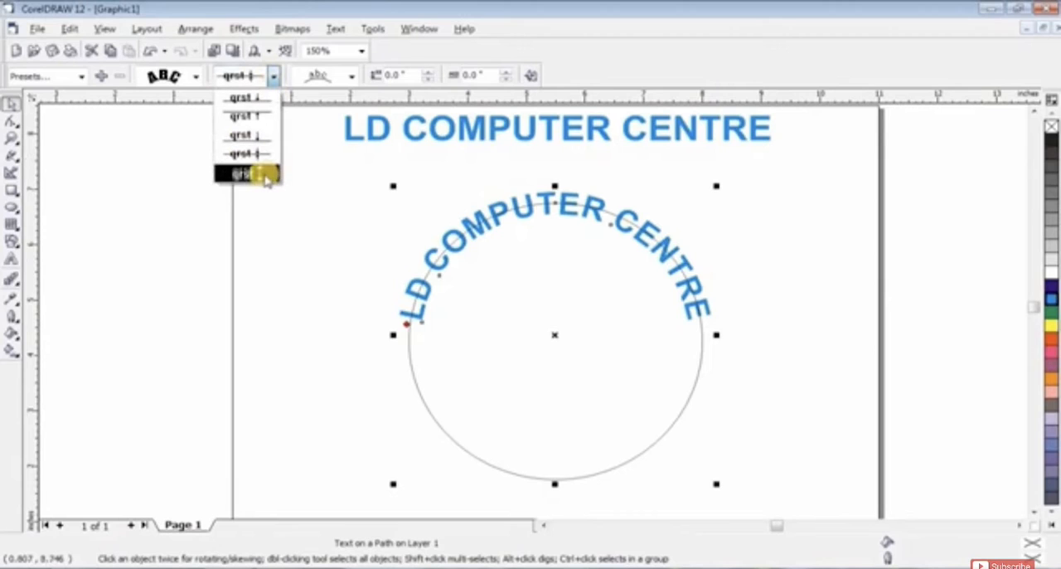
pyautogui.click(256, 100)
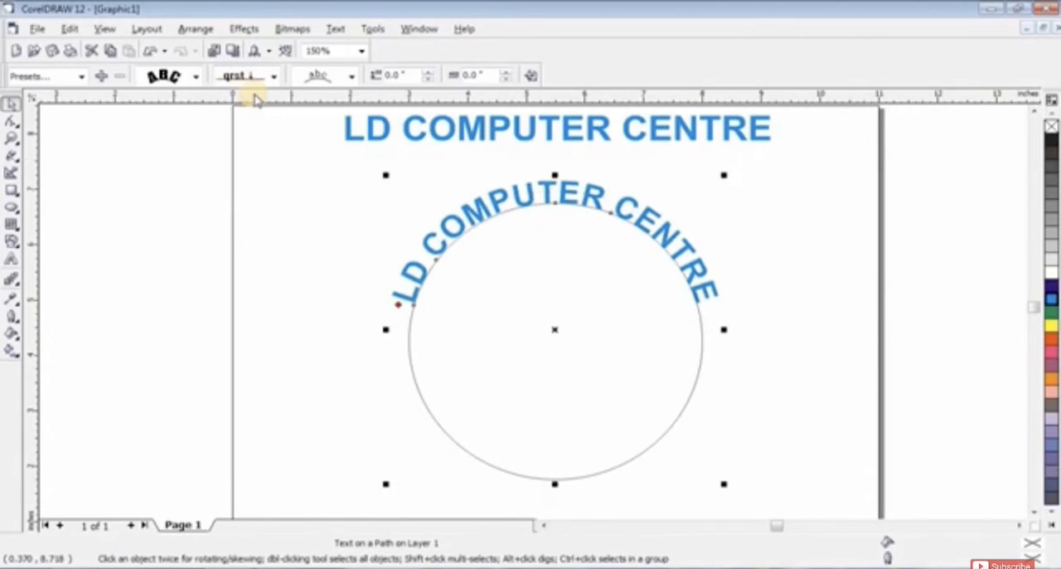
# Step: Try the curved text's placement on the circle's right, lower and left arcs, and restore it to the upper arc
pyautogui.click(352, 78)
pyautogui.click(347, 115)
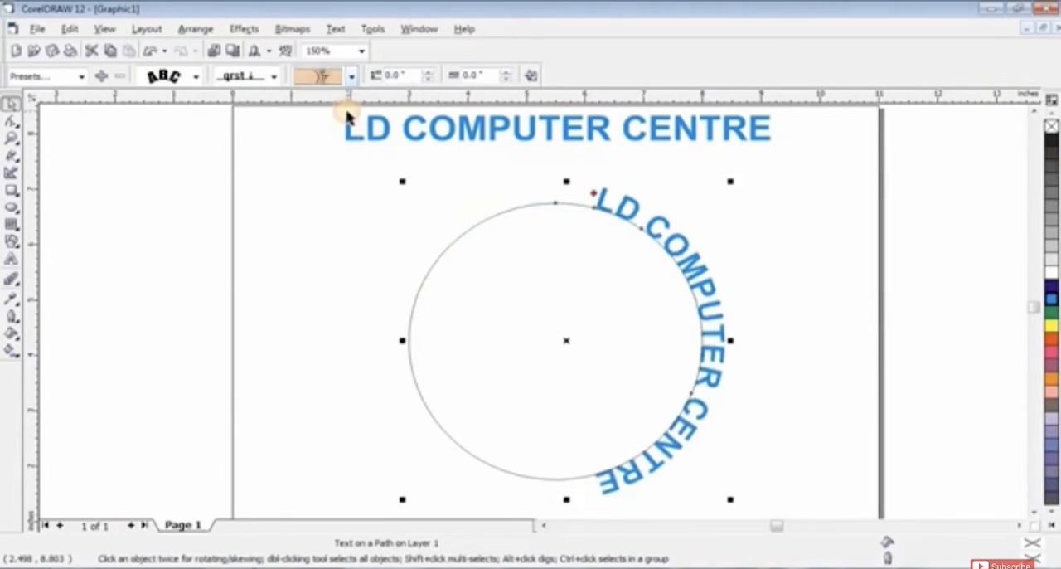
pyautogui.click(352, 76)
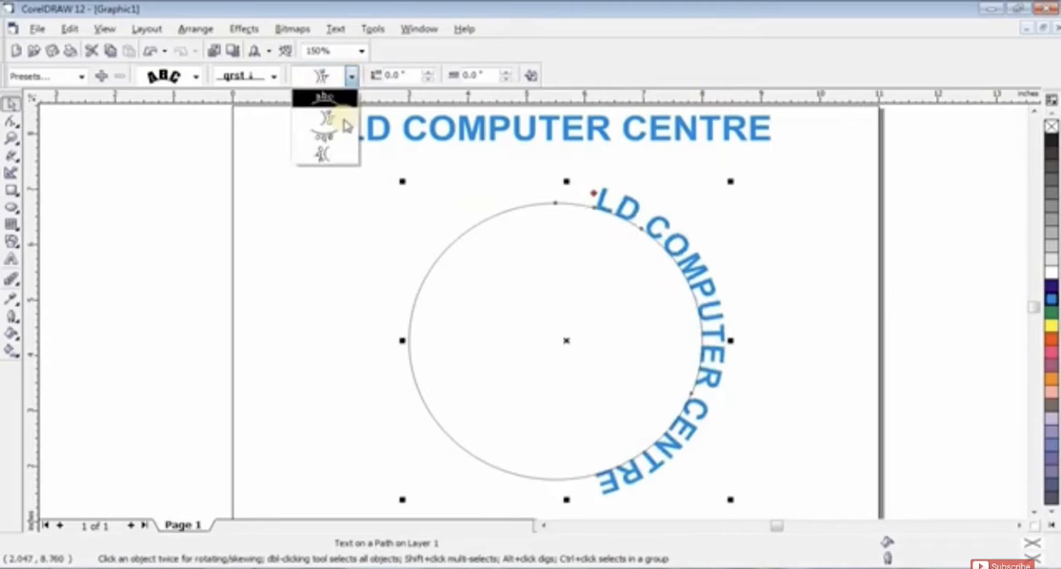
pyautogui.click(325, 132)
pyautogui.click(351, 76)
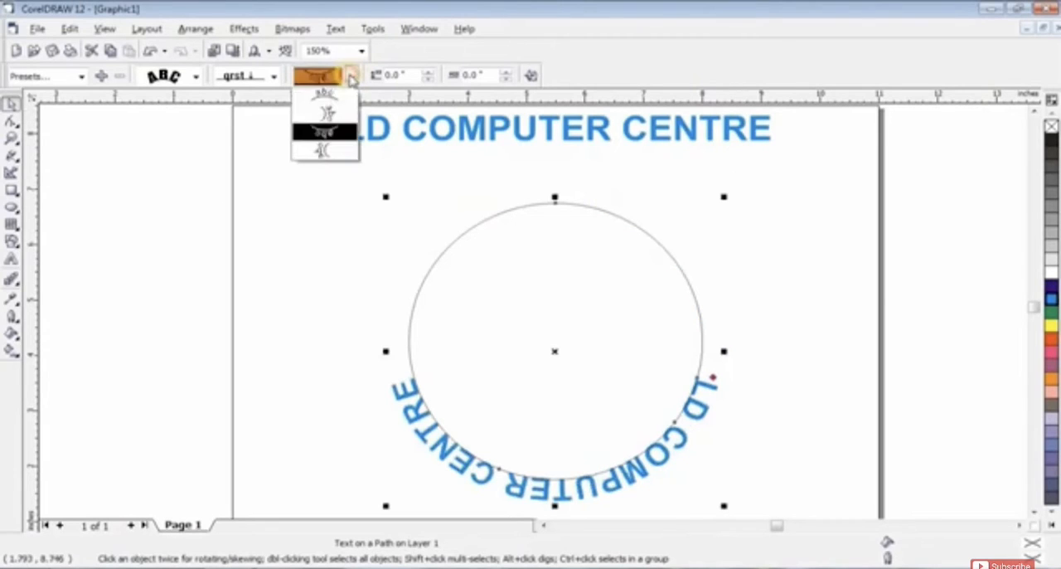
pyautogui.click(325, 150)
pyautogui.click(352, 76)
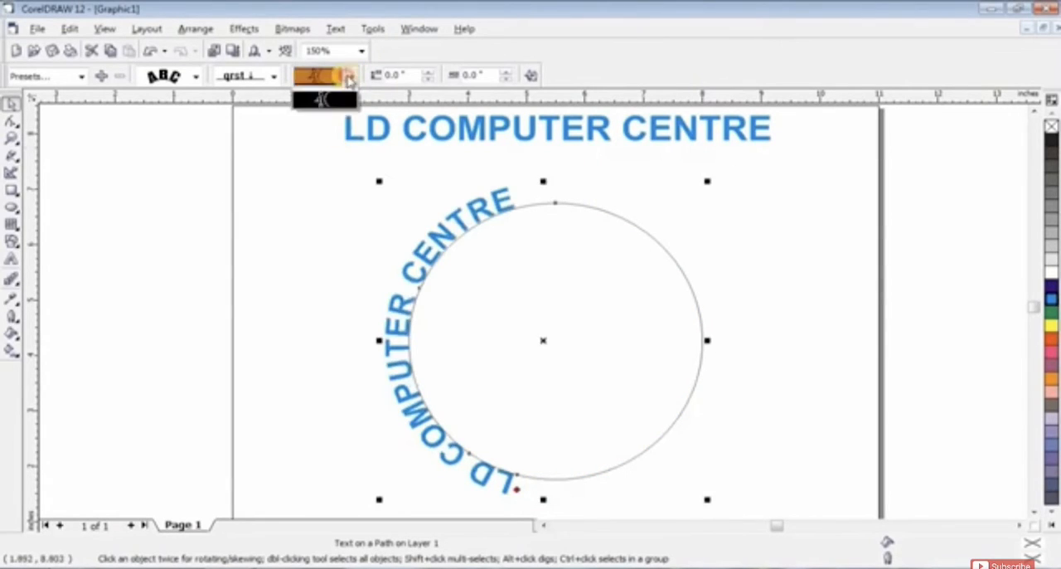
pyautogui.click(345, 99)
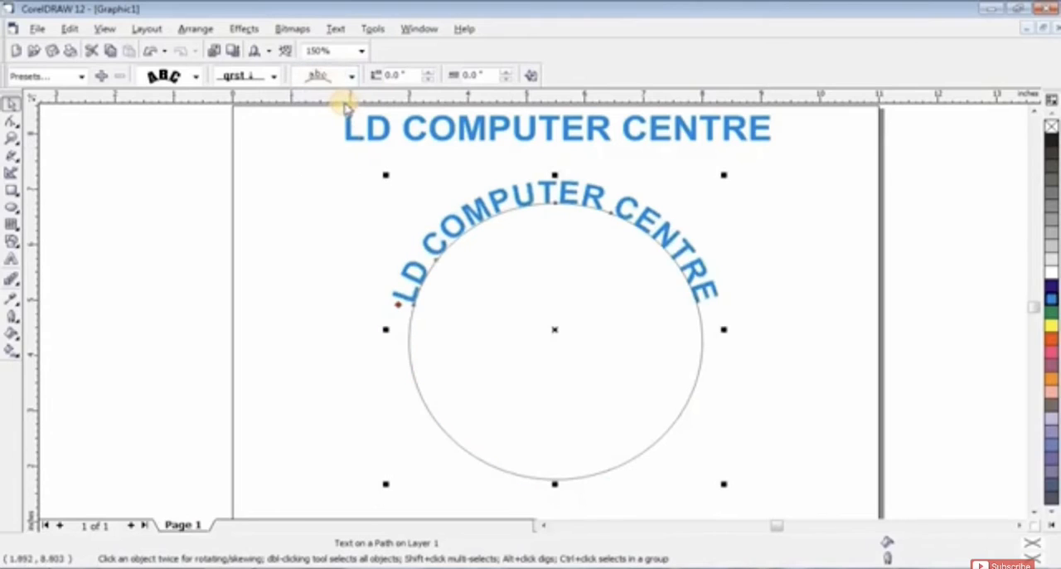
# Step: Try the curved text at a distance of 0.3 inch outside the circle, and at negative distances down to -0.65 inch inside it
pyautogui.click(432, 73)
pyautogui.click(432, 73)
pyautogui.click(432, 73)
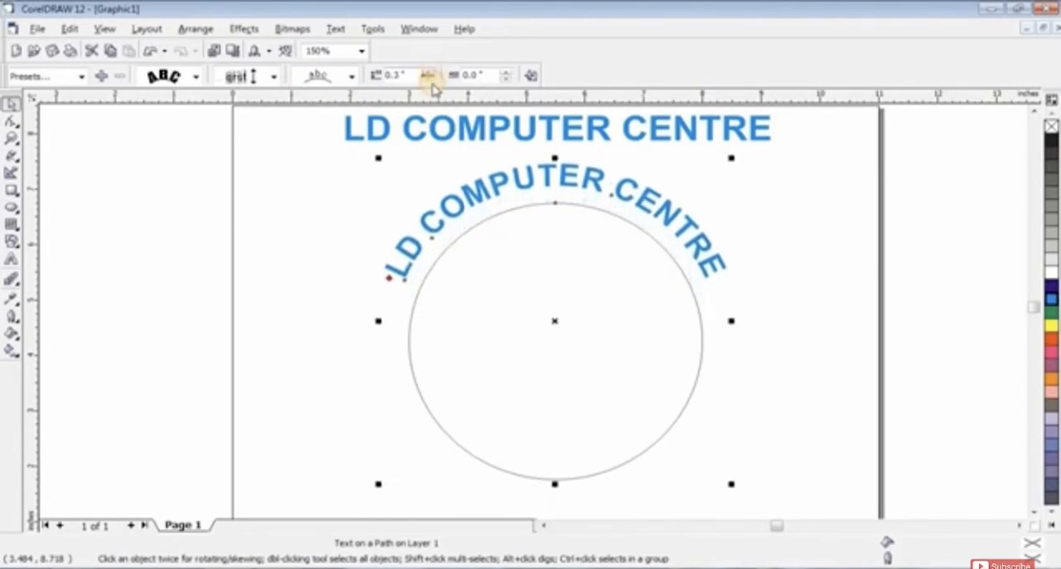
pyautogui.click(430, 80)
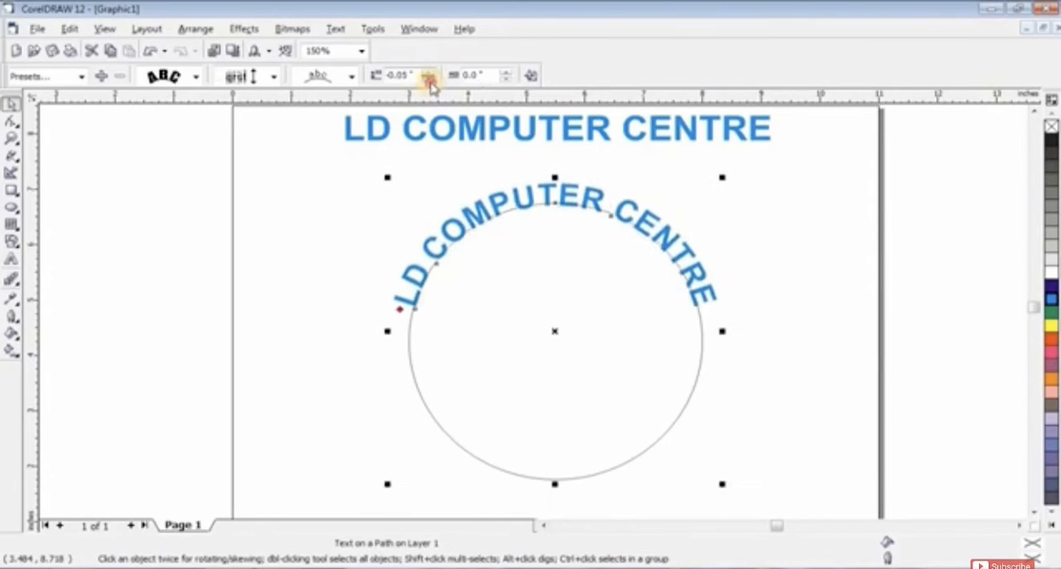
pyautogui.click(428, 79)
pyautogui.click(429, 79)
pyautogui.click(429, 80)
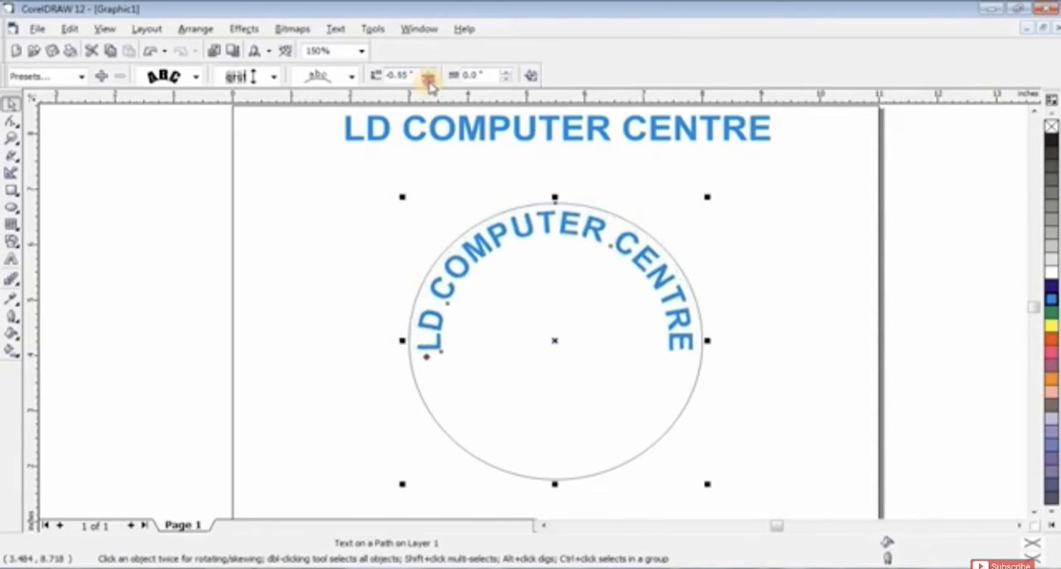
pyautogui.click(429, 80)
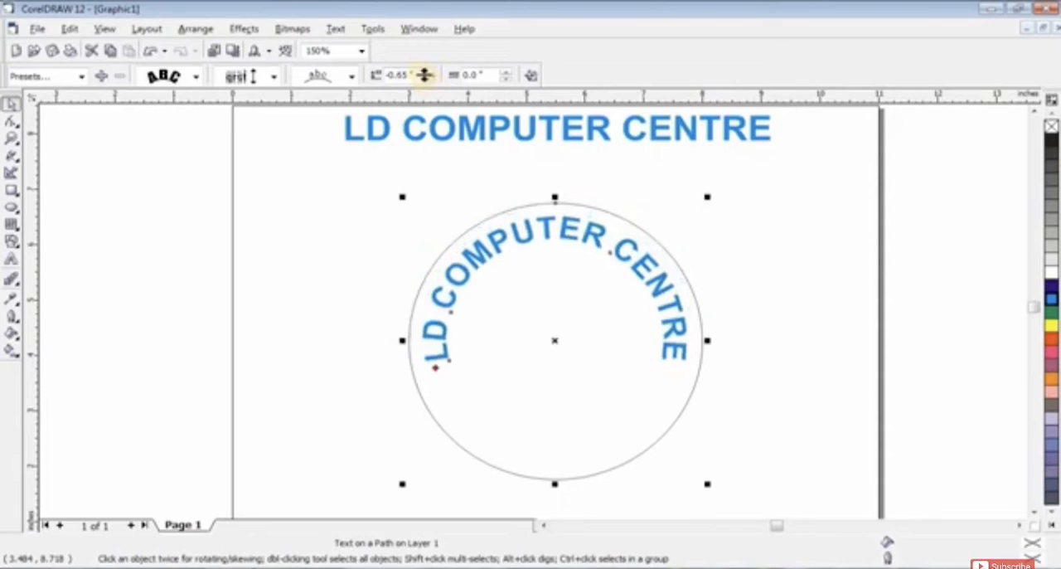
# Step: Set the curved text's distance from the circle's path to 0.1 inch
pyautogui.click(429, 73)
pyautogui.click(429, 73)
pyautogui.click(430, 73)
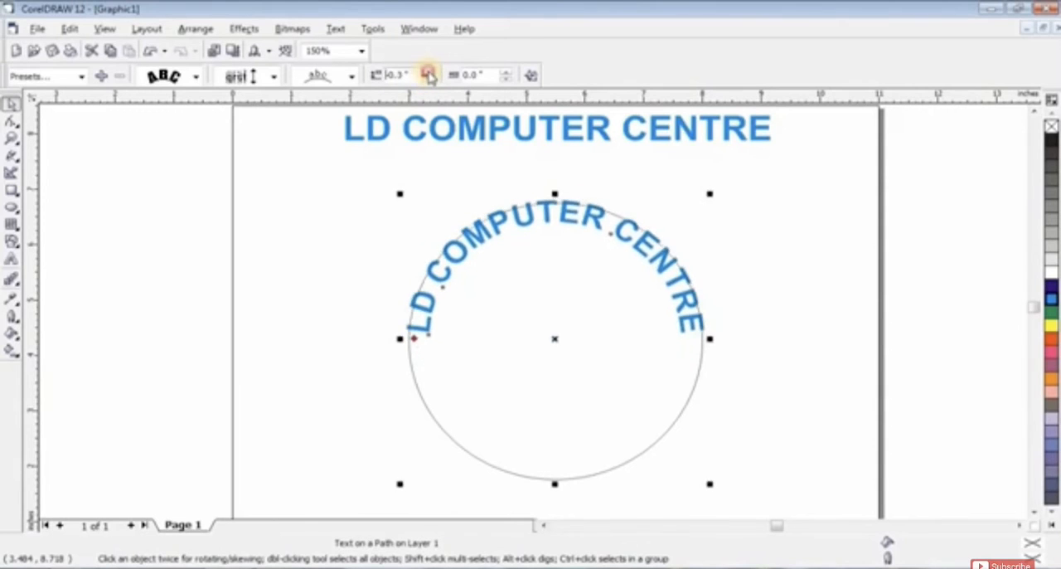
pyautogui.click(429, 73)
pyautogui.click(430, 73)
pyautogui.click(429, 73)
pyautogui.click(429, 73)
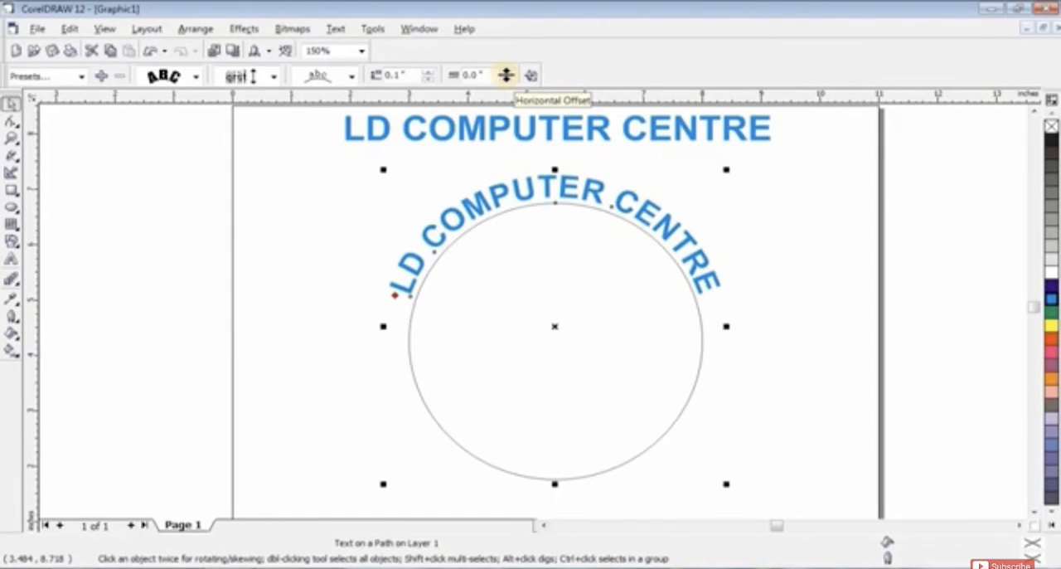
# Step: Try a 0.3 inch horizontal offset on the curved text, set it to 0.05 inch, and deselect the text
pyautogui.click(507, 74)
pyautogui.click(506, 74)
pyautogui.click(506, 73)
pyautogui.click(507, 74)
pyautogui.click(506, 74)
pyautogui.click(507, 73)
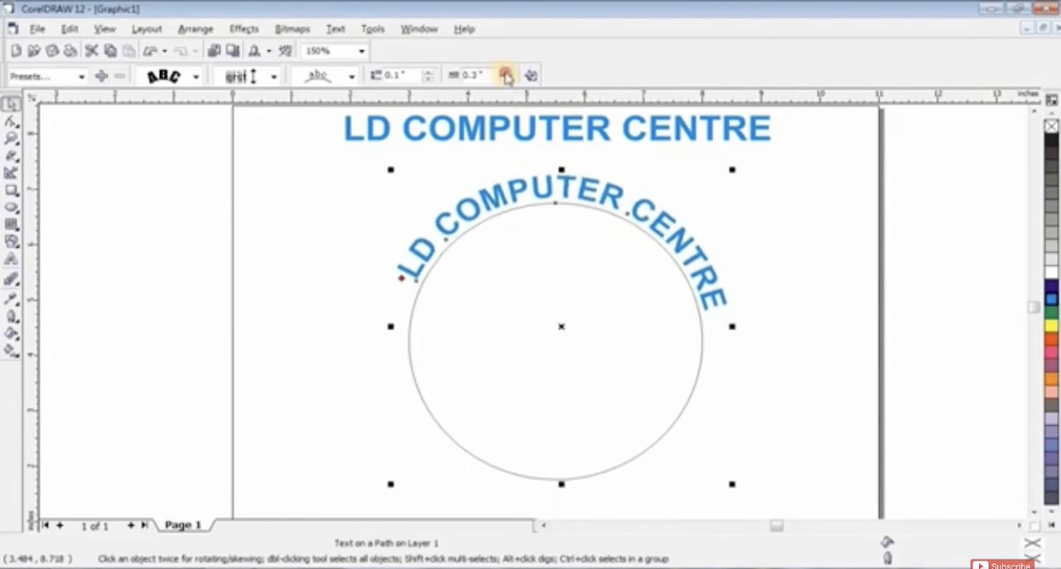
pyautogui.click(506, 74)
pyautogui.click(507, 79)
pyautogui.click(506, 80)
pyautogui.click(507, 80)
pyautogui.click(506, 79)
pyautogui.click(506, 80)
pyautogui.click(507, 79)
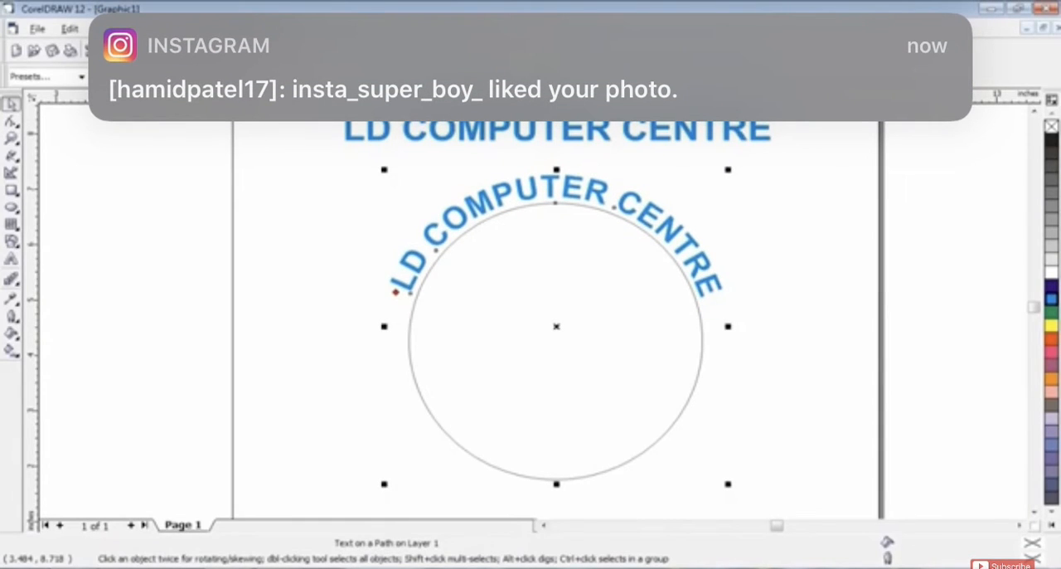
pyautogui.click(751, 329)
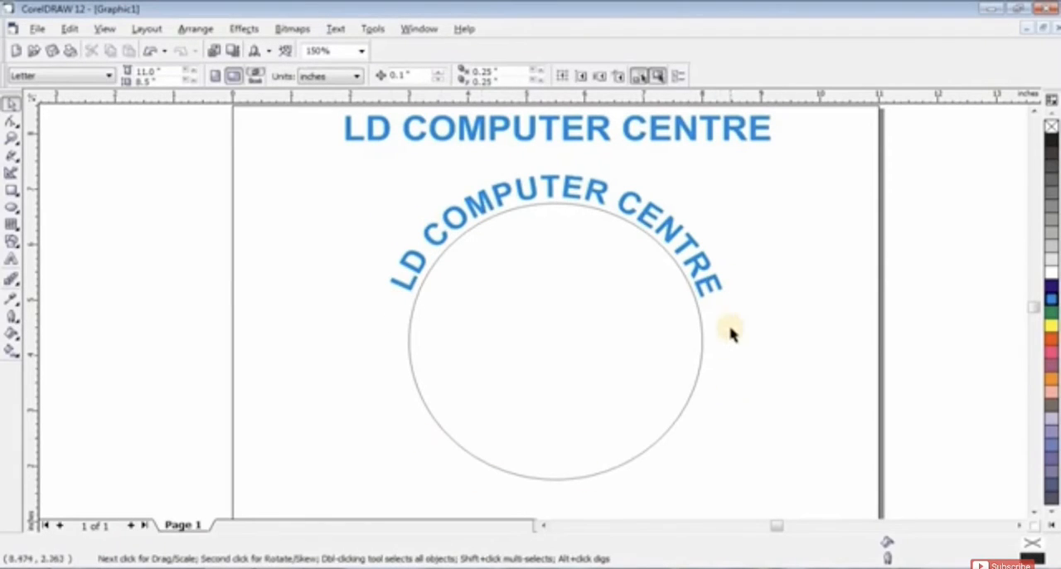
# Step: Try moving and deleting the curved text together with its circle, and undo both changes
pyautogui.click(686, 133)
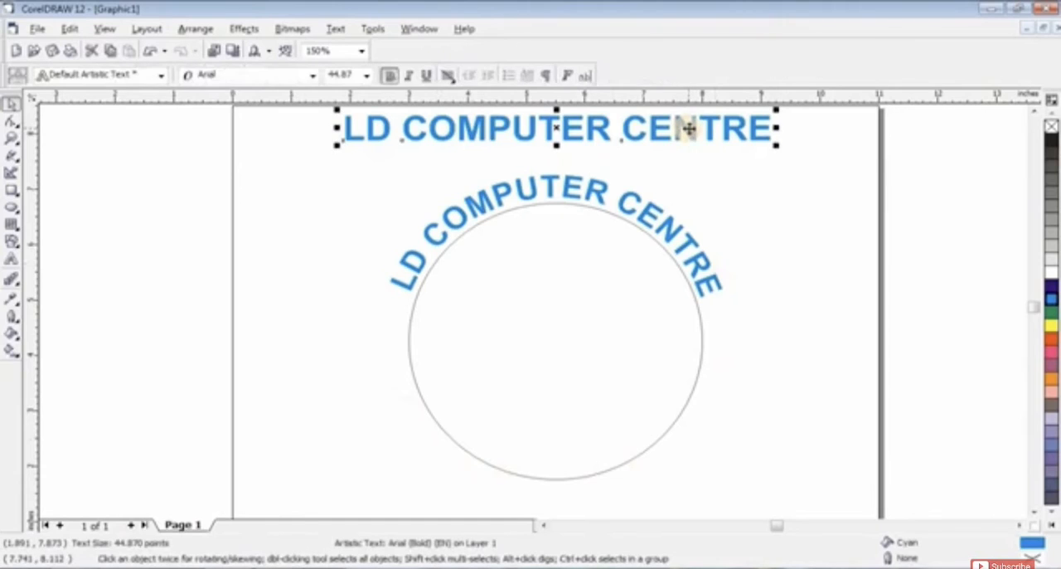
pyautogui.click(689, 242)
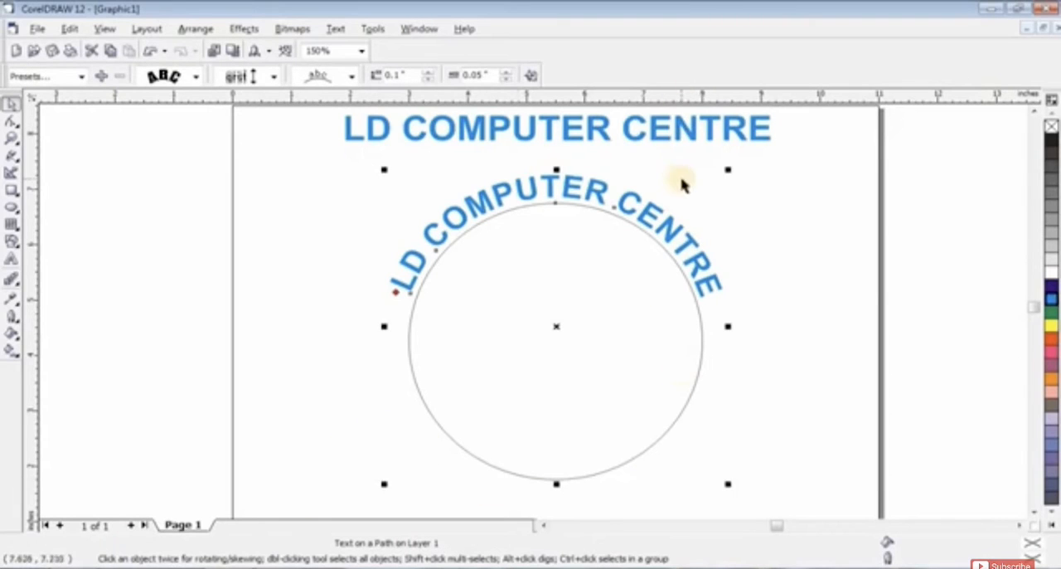
pyautogui.click(770, 229)
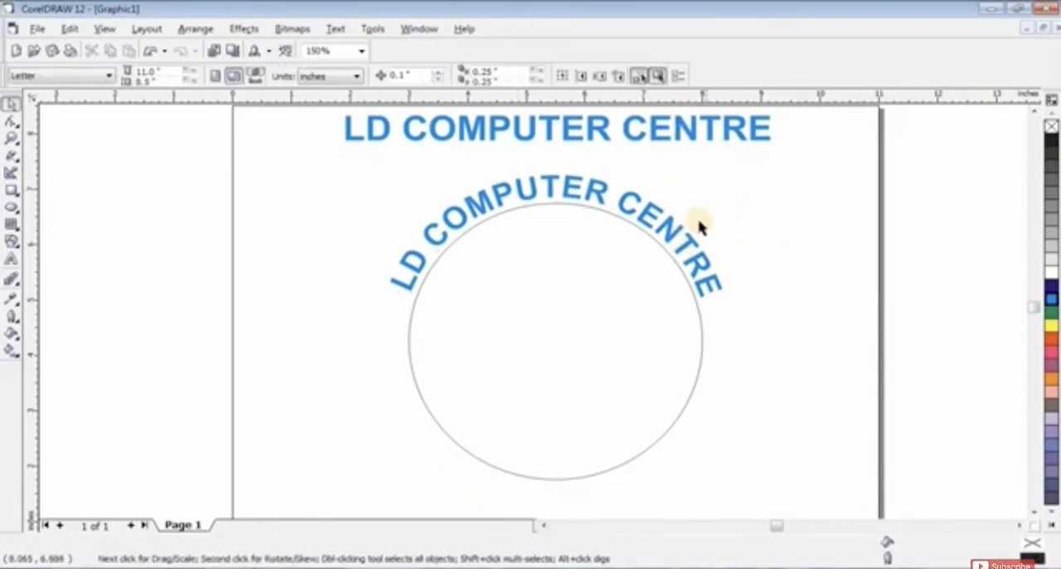
pyautogui.click(688, 241)
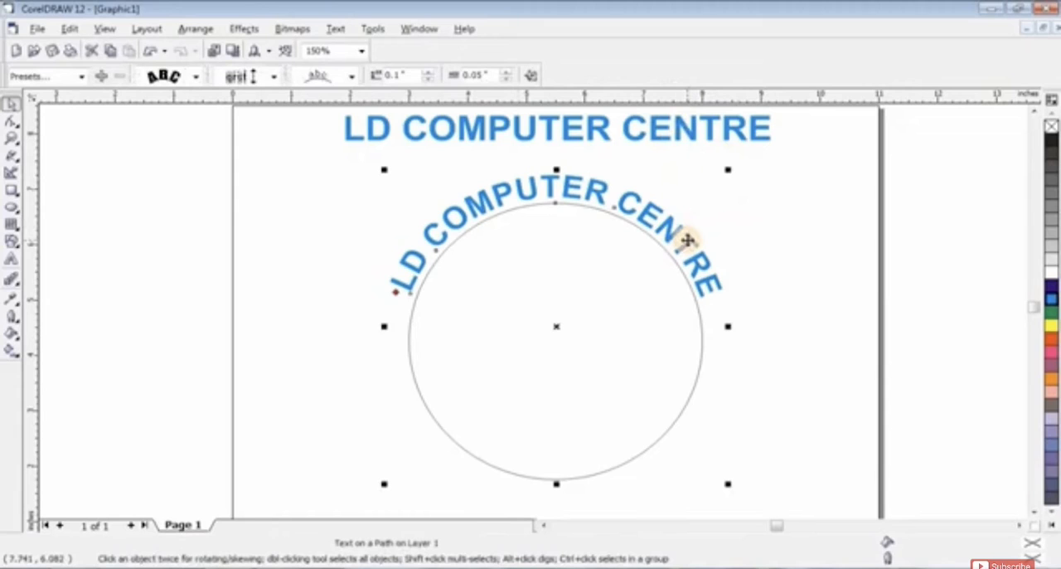
pyautogui.click(606, 212)
pyautogui.moveTo(606, 207); pyautogui.dragTo(508, 231)
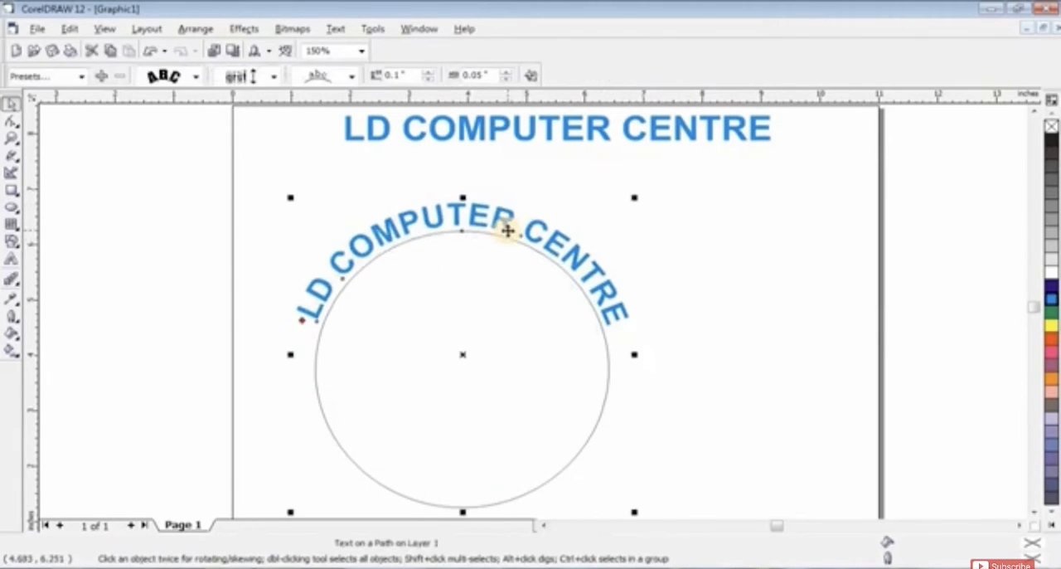
pyautogui.hotkey('ctrl', 'z')
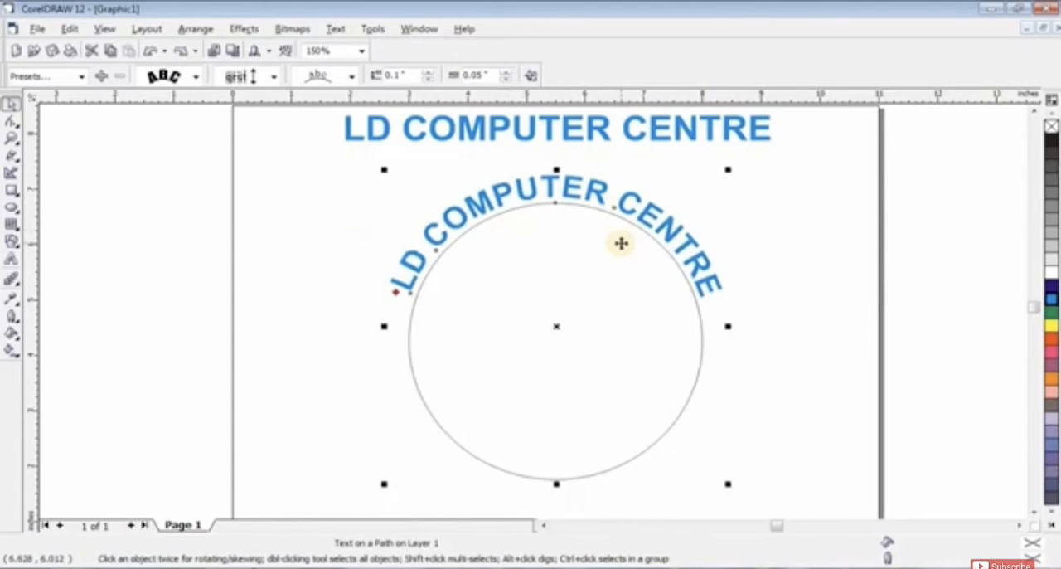
pyautogui.press('Delete')
pyautogui.hotkey('ctrl', 'z')
pyautogui.click(749, 214)
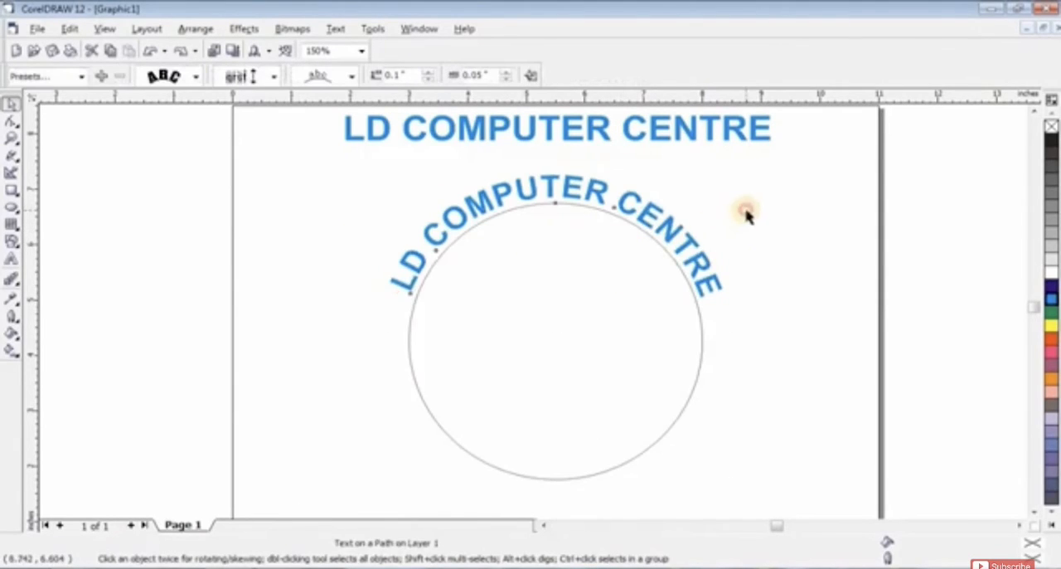
pyautogui.click(670, 231)
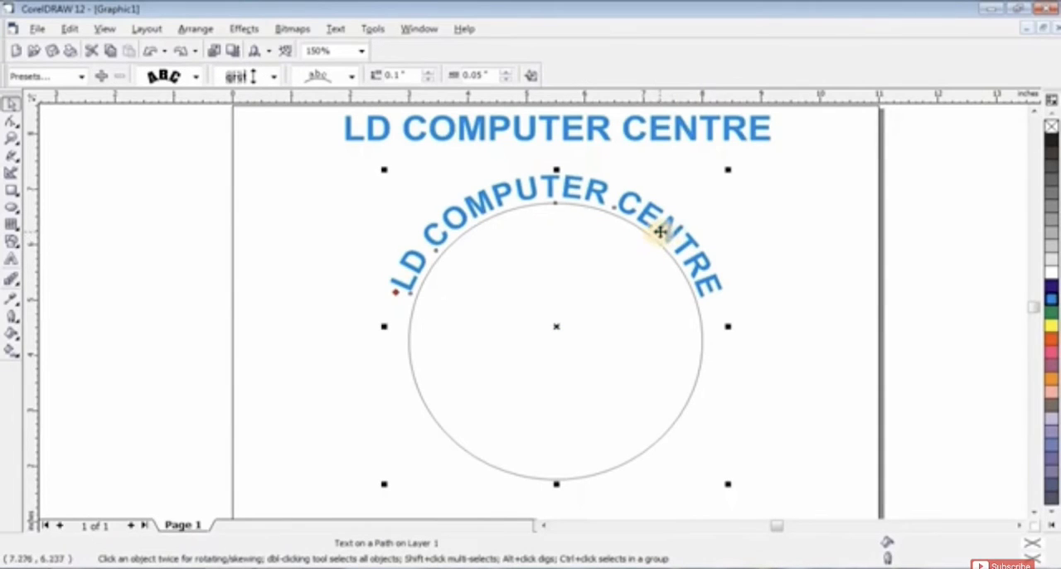
pyautogui.click(760, 242)
pyautogui.click(699, 270)
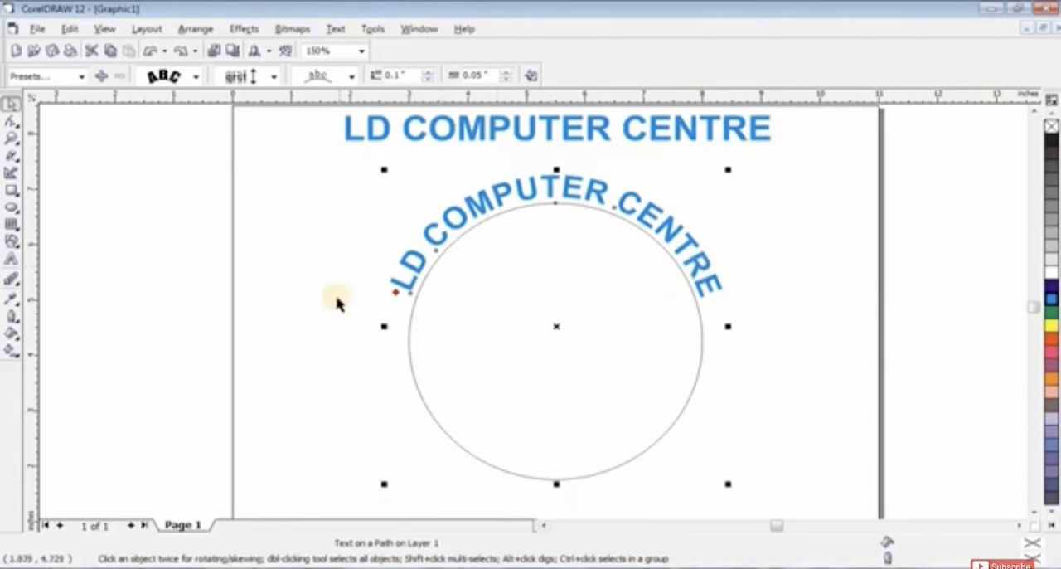
pyautogui.click(730, 295)
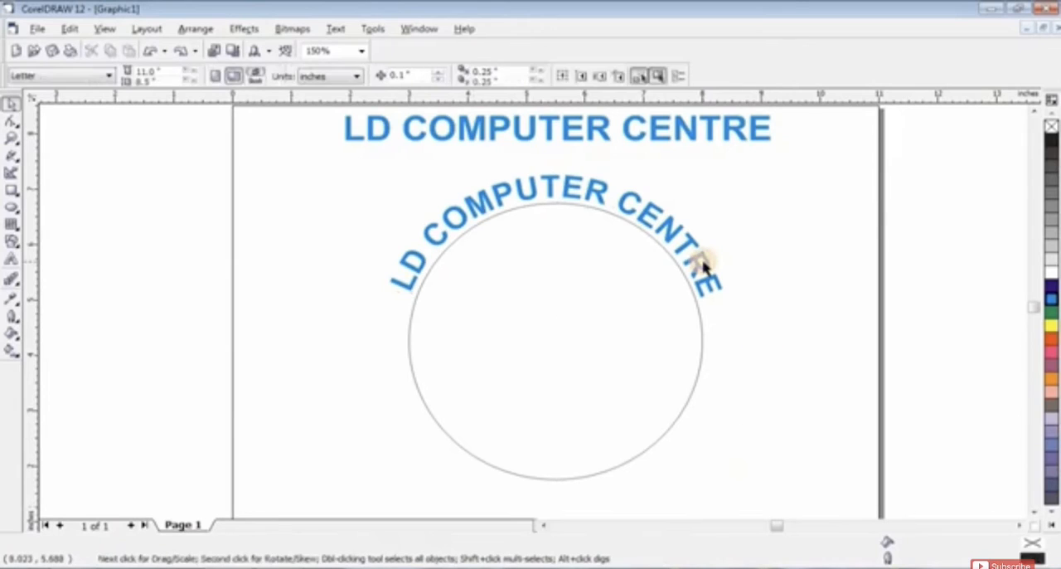
pyautogui.click(704, 274)
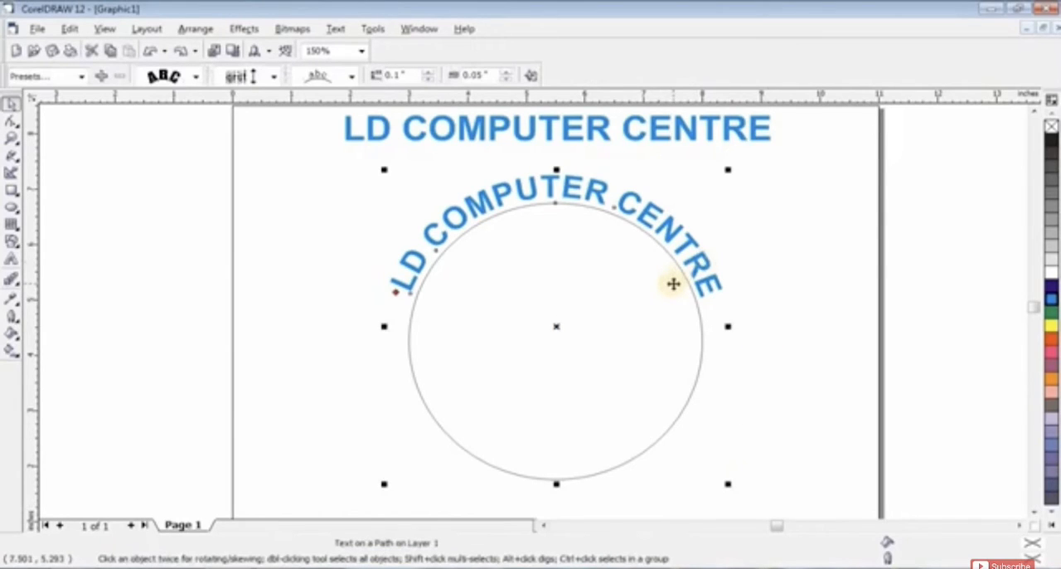
pyautogui.click(792, 286)
# Step: Break the curved text apart from its circle so the two are separate objects
pyautogui.click(704, 265)
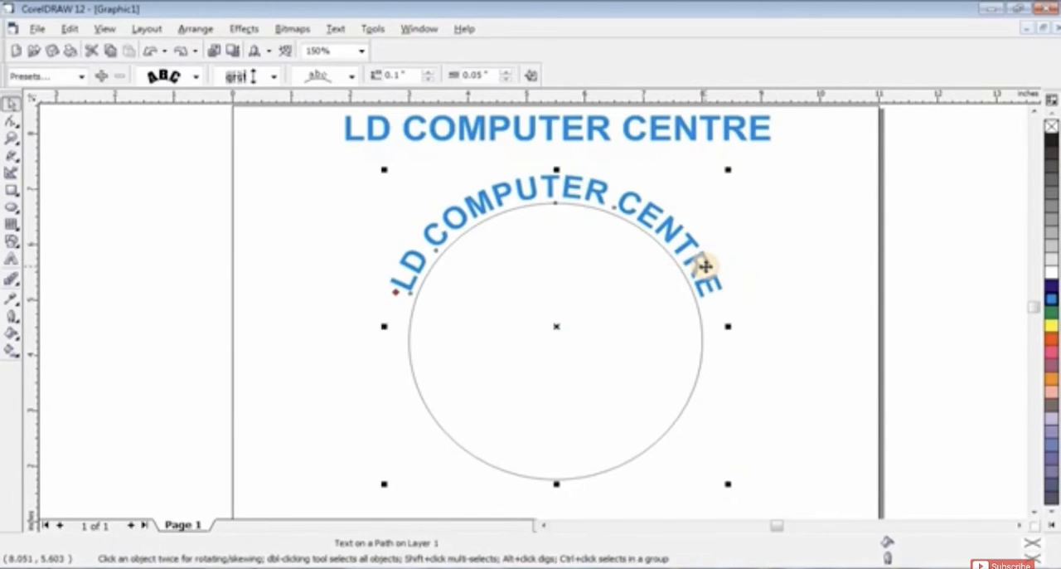
pyautogui.click(196, 28)
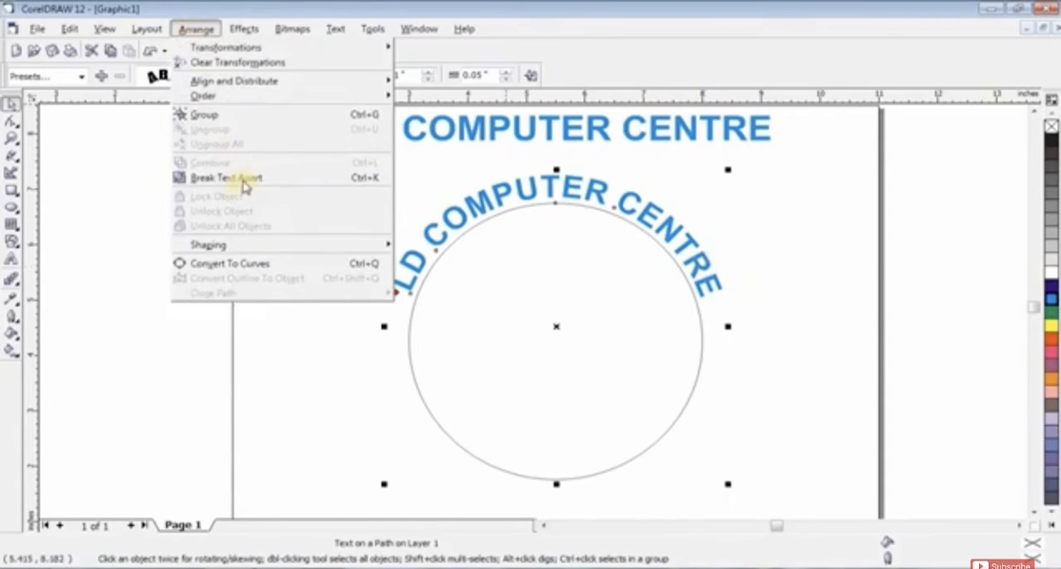
pyautogui.click(362, 183)
pyautogui.click(834, 297)
# Step: Try moving the circle and the curved text independently of each other, and undo the moves
pyautogui.moveTo(698, 307); pyautogui.dragTo(620, 377)
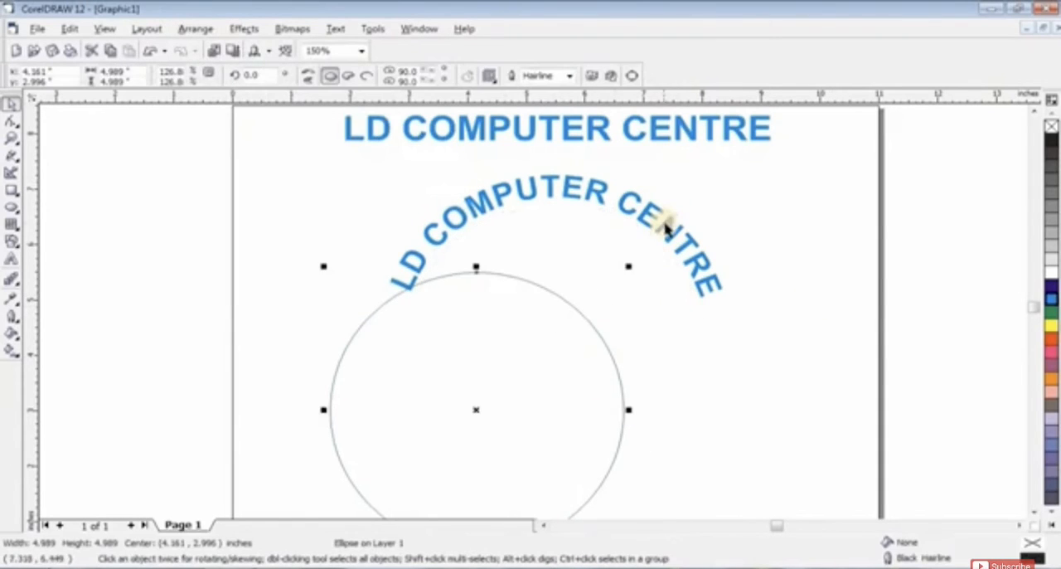
pyautogui.moveTo(666, 238); pyautogui.dragTo(713, 225)
pyautogui.hotkey('ctrl', 'z')
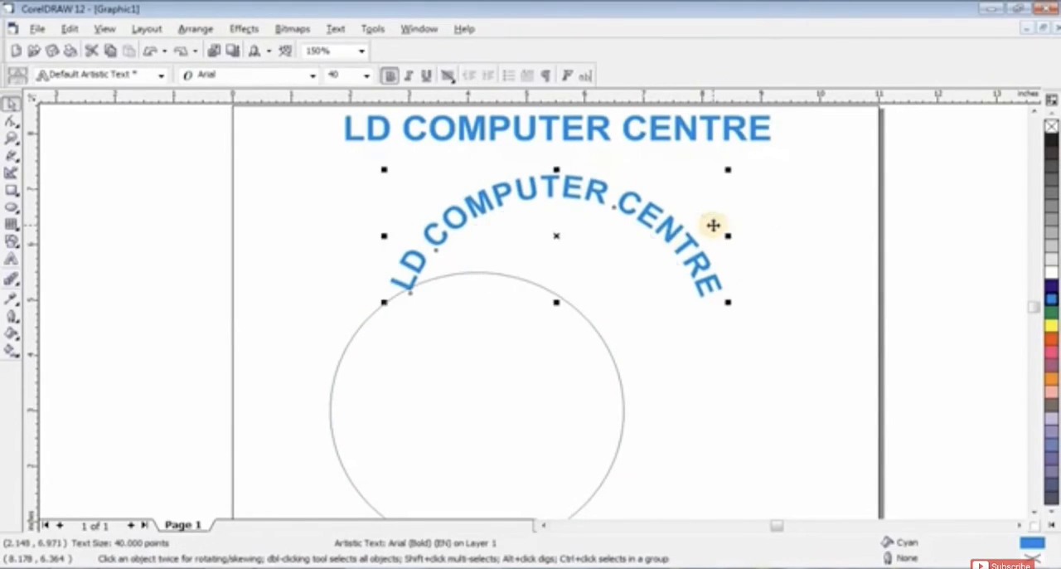
pyautogui.hotkey('ctrl', 'z')
pyautogui.click(806, 334)
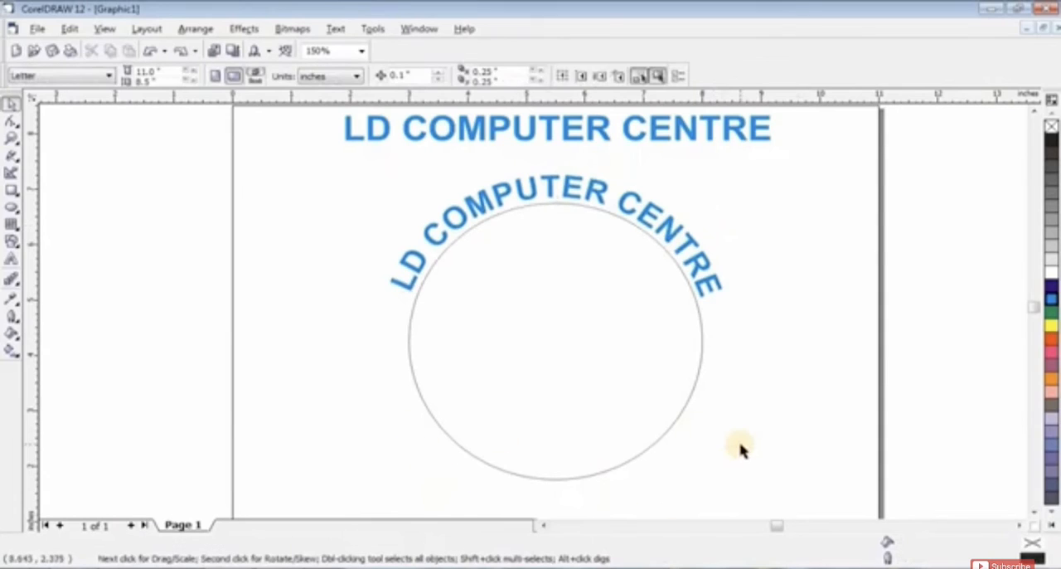
# Step: Set the font size of the straight LD COMPUTER CENTRE text above the circle to 40 pt
pyautogui.click(691, 130)
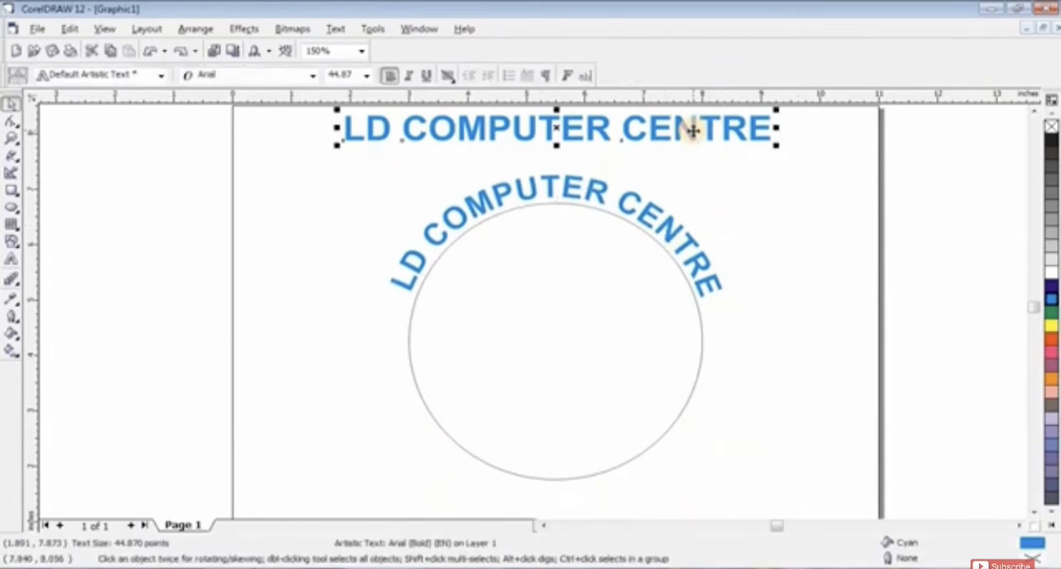
pyautogui.doubleClick(332, 75)
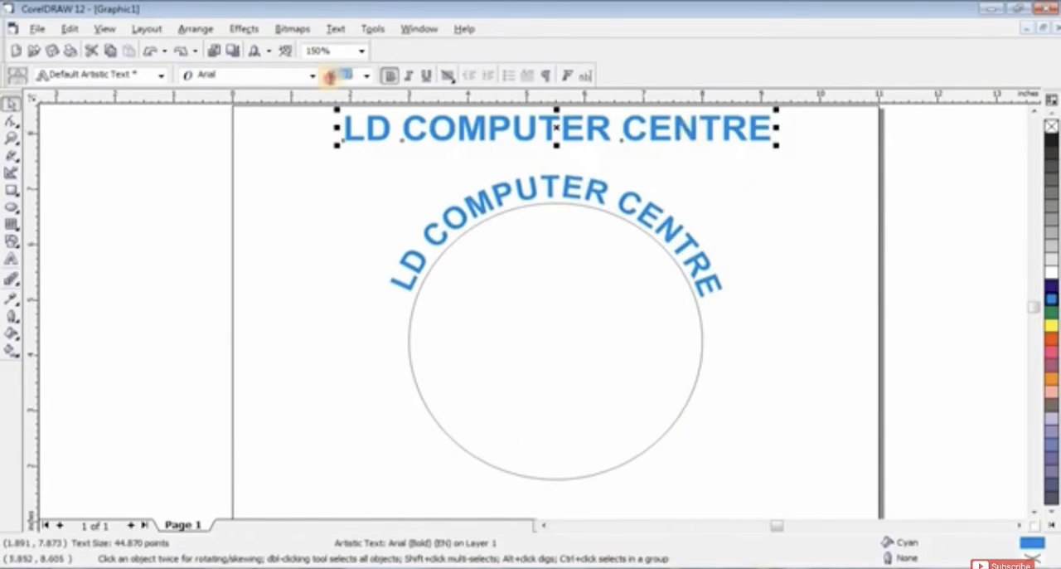
pyautogui.write('40')
pyautogui.press('Return')
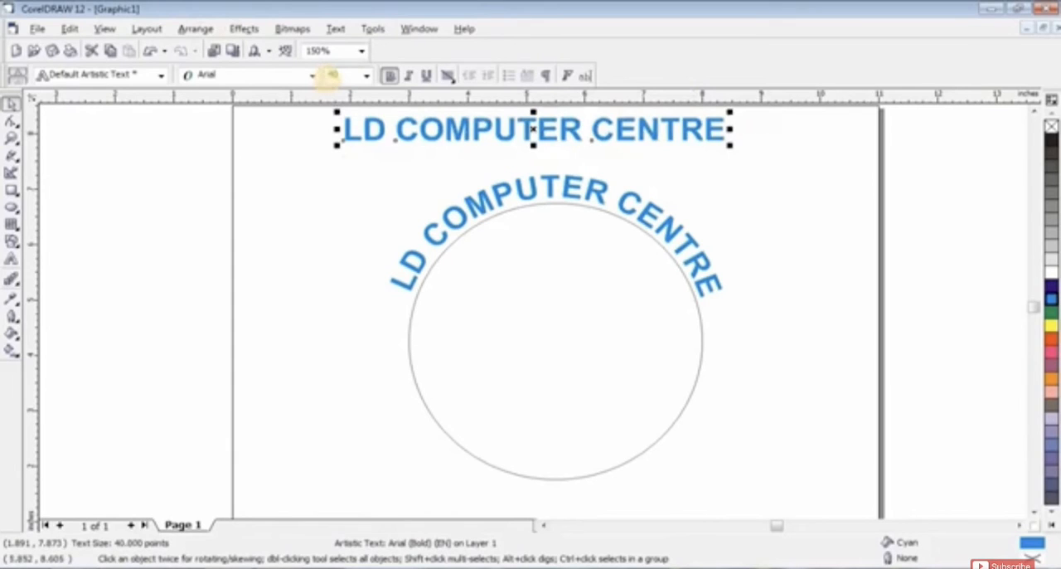
# Step: Replace the wording of the straight text above the circle with SACHIN, SURAT and select it as an object
pyautogui.click(11, 259)
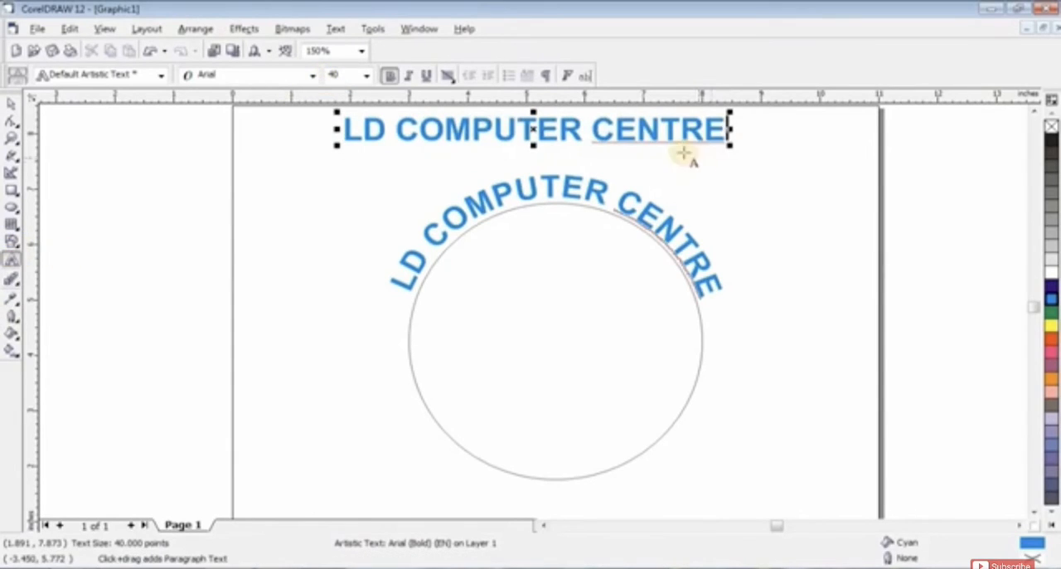
pyautogui.tripleClick(640, 131)
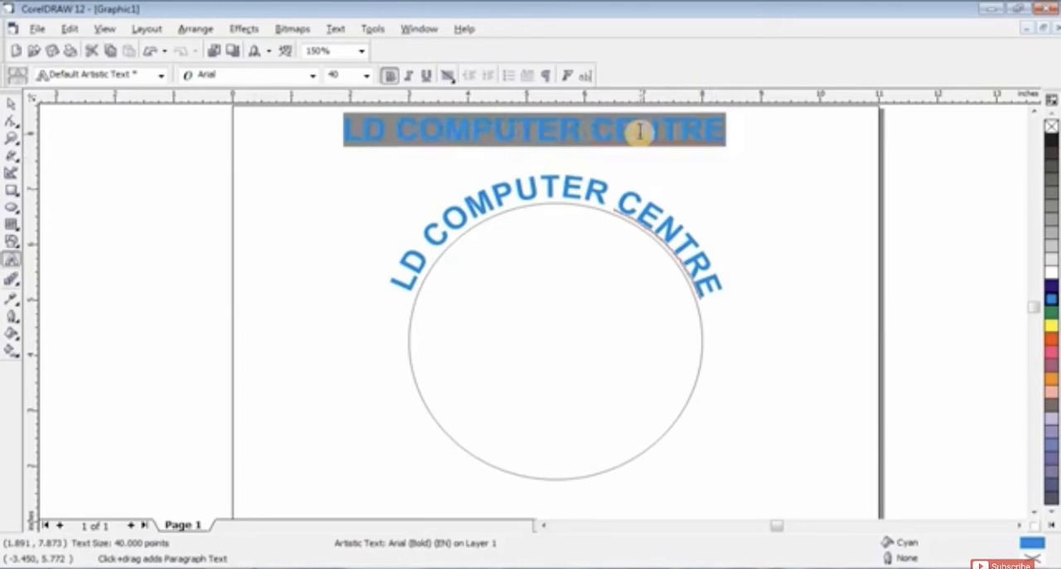
pyautogui.write('SACH')
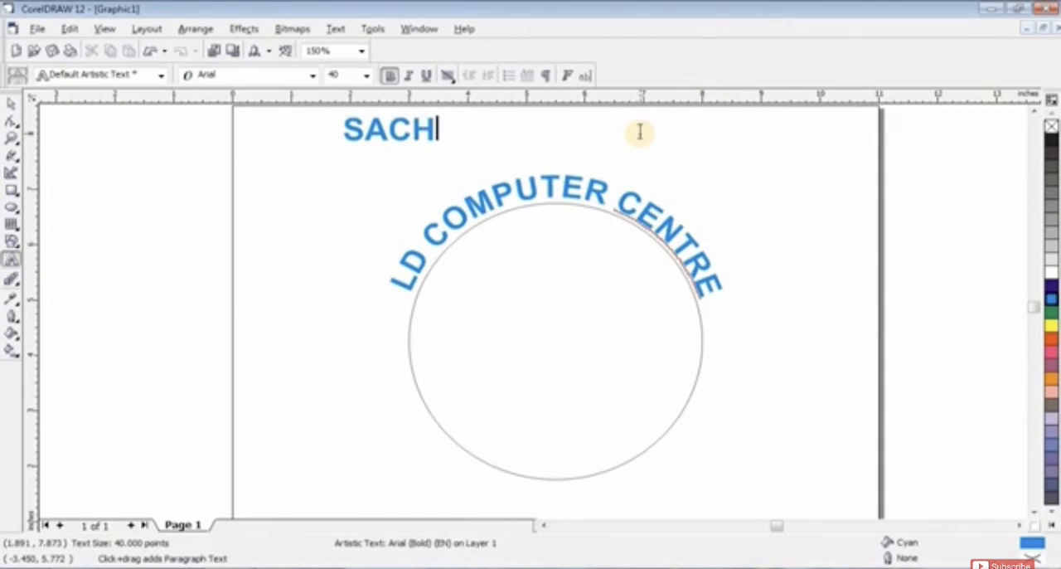
pyautogui.write('ON')
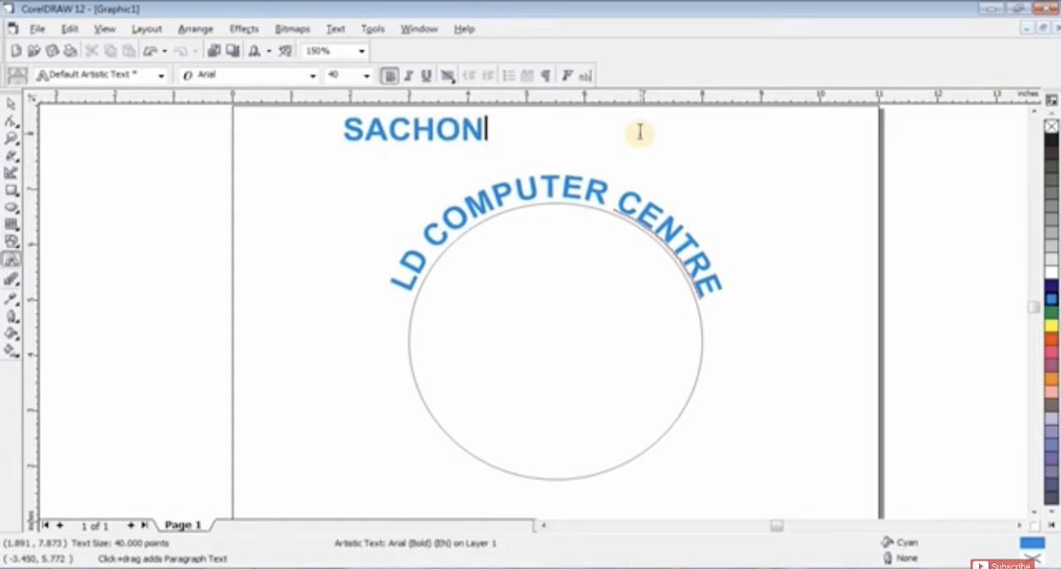
pyautogui.press('BackSpace')
pyautogui.press('BackSpace')
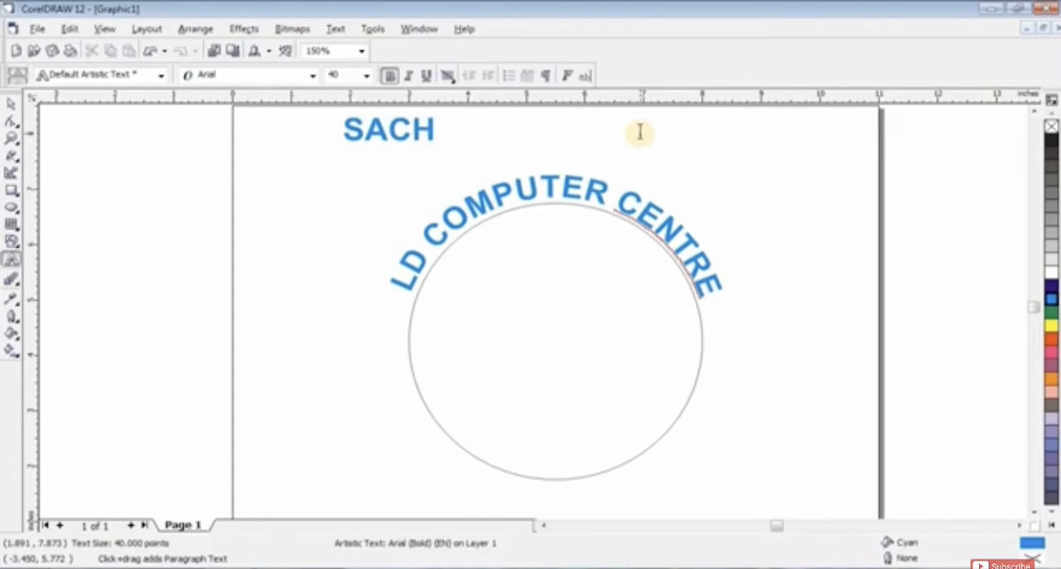
pyautogui.write('IN, SURAT')
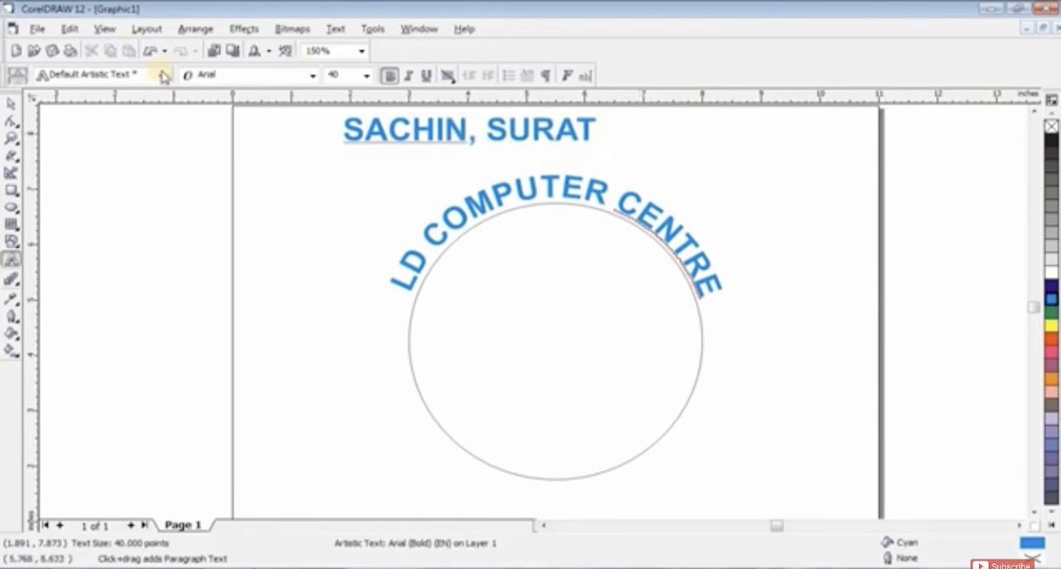
pyautogui.click(12, 103)
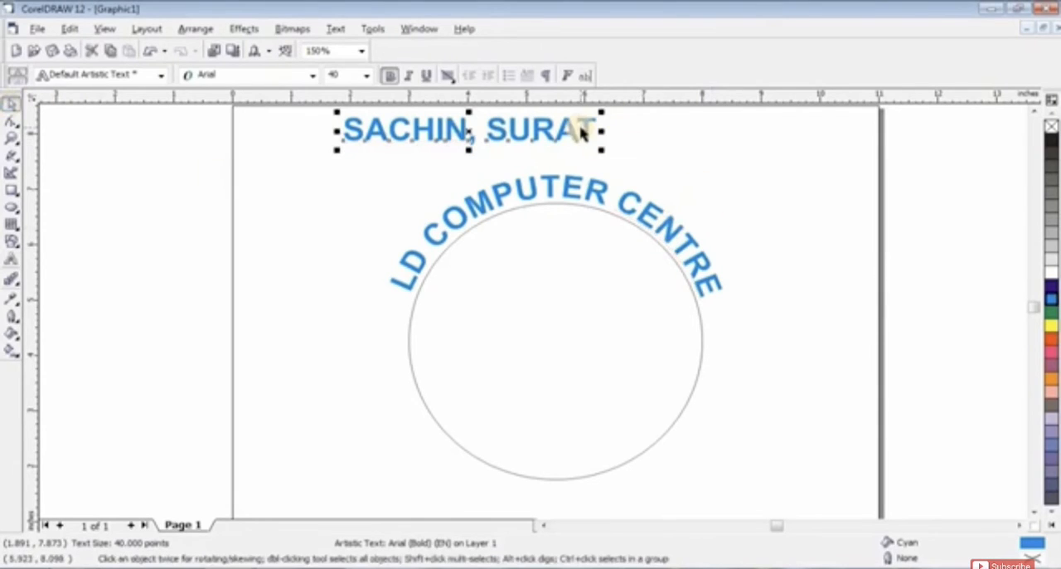
# Step: Move the SACHIN, SURAT text so it is centred above the circle and fit it to the circle's path
pyautogui.moveTo(588, 130); pyautogui.dragTo(677, 135)
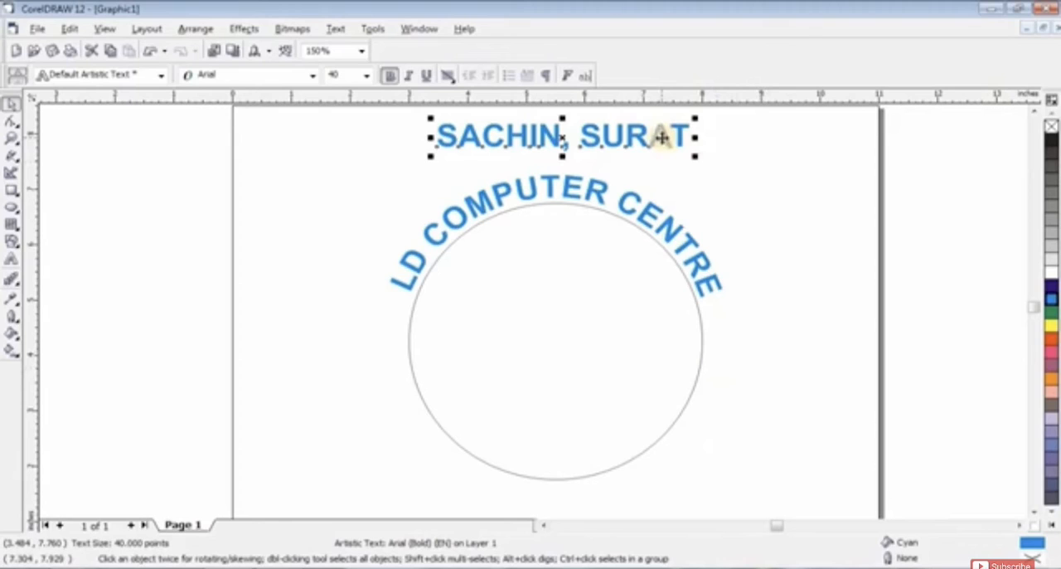
pyautogui.click(342, 29)
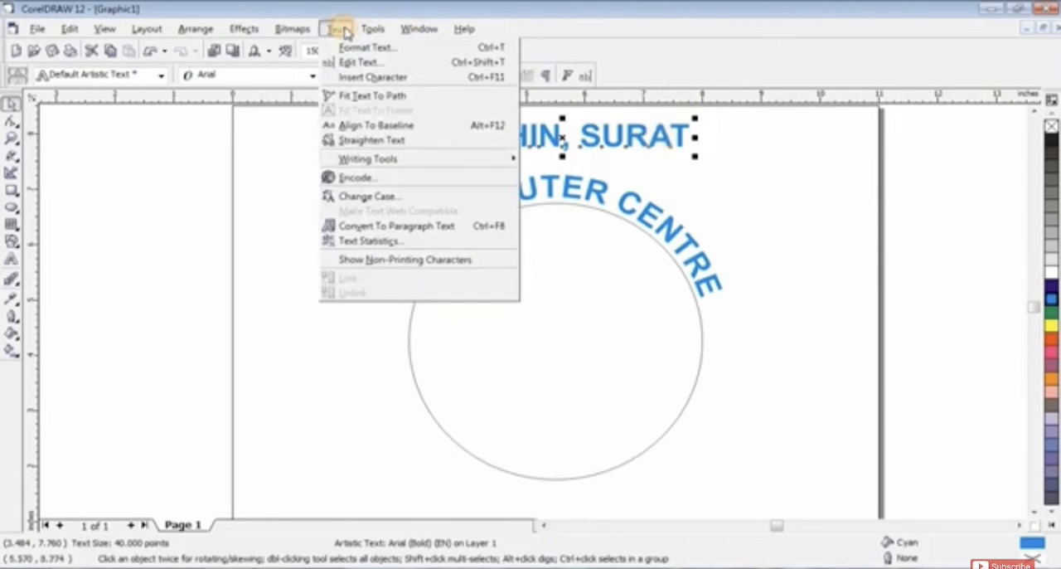
pyautogui.click(388, 99)
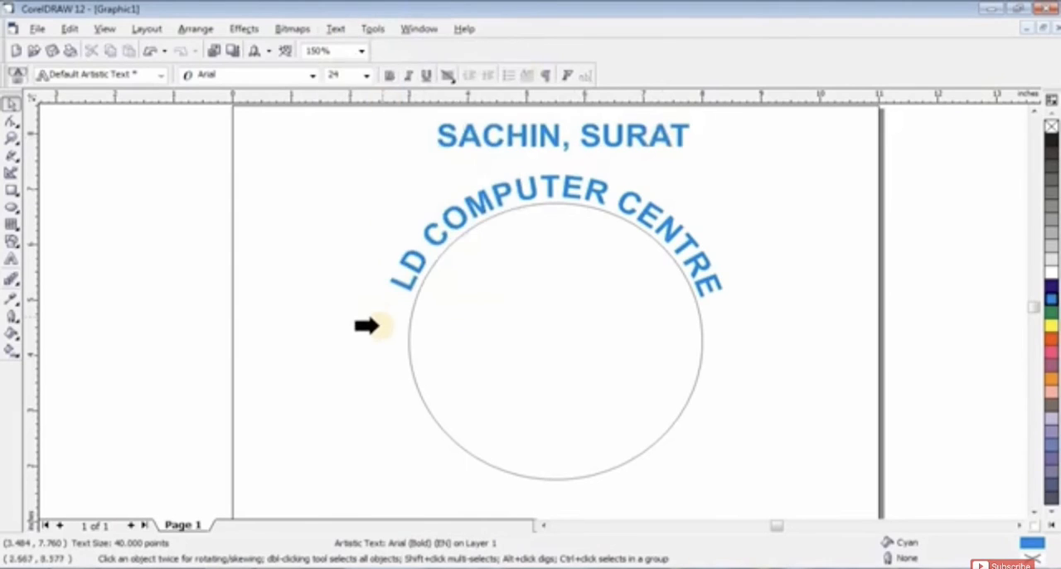
pyautogui.click(443, 433)
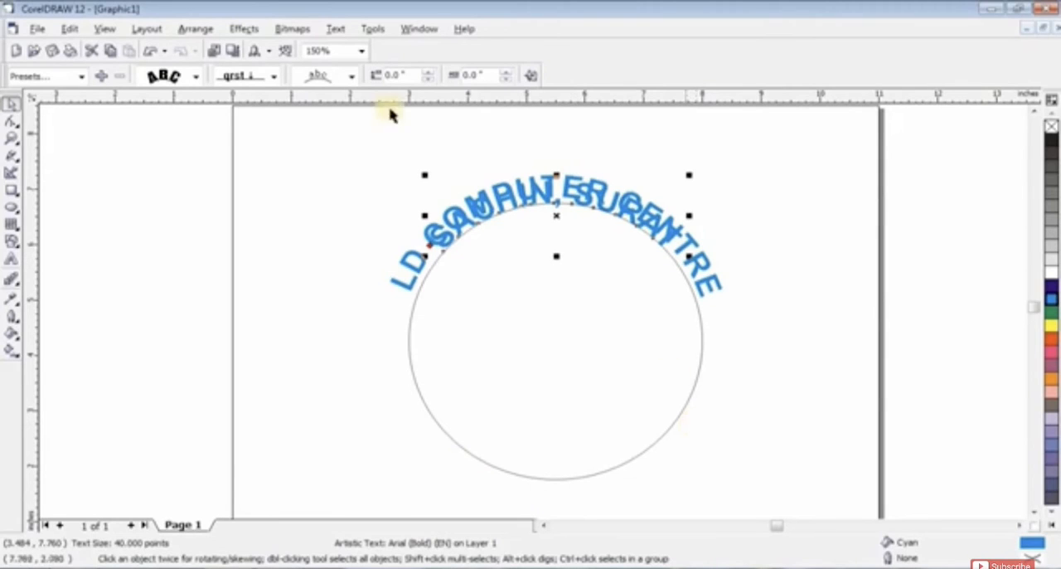
# Step: Place the SACHIN, SURAT text along the circle's lower arc and flip it to the other side of the path
pyautogui.click(352, 77)
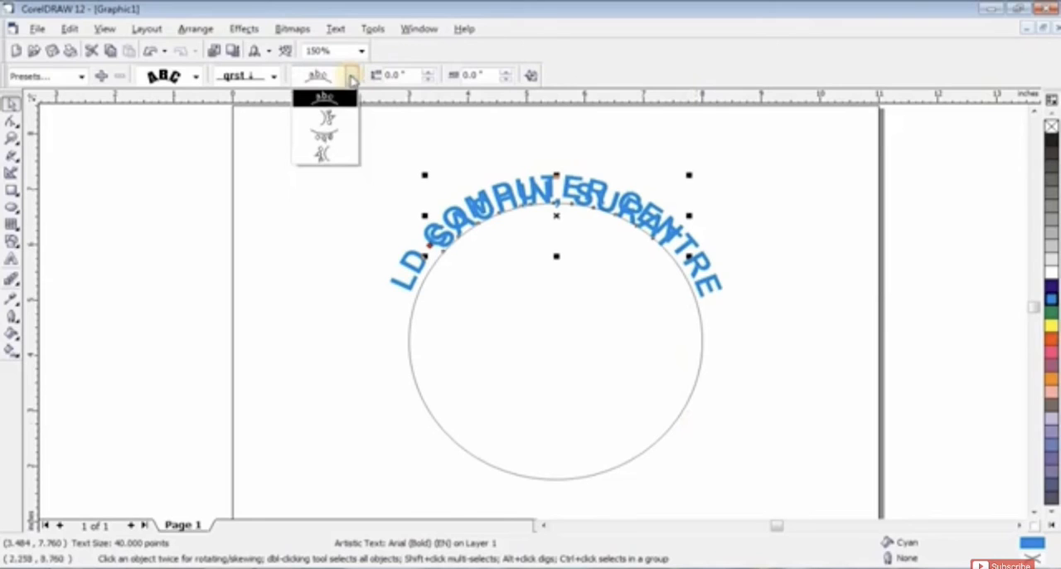
pyautogui.click(339, 136)
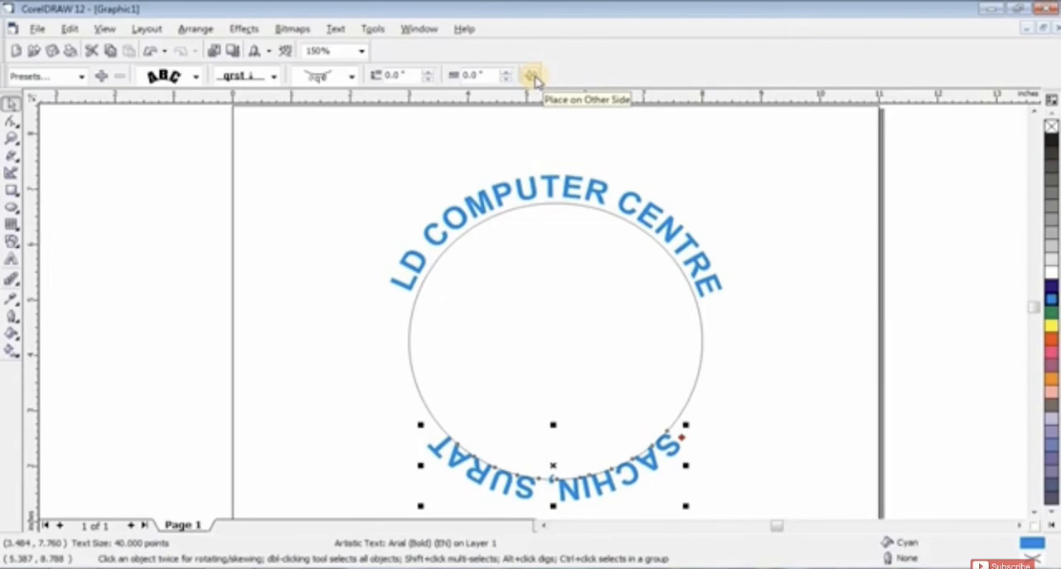
pyautogui.click(533, 76)
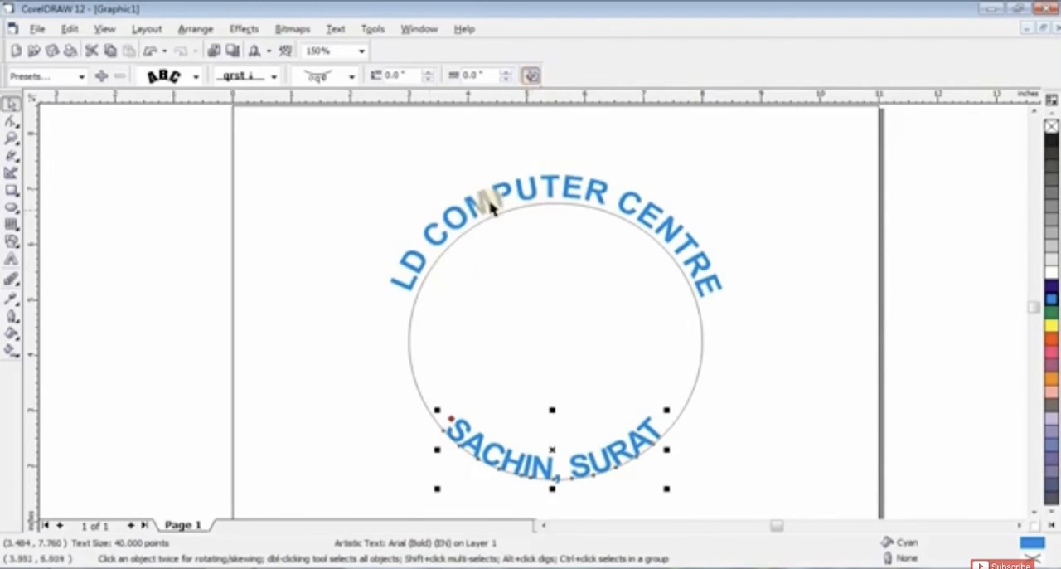
# Step: Set the SACHIN, SURAT text's distance from the path to -0.5 inch and deselect it
pyautogui.click(427, 79)
pyautogui.click(427, 79)
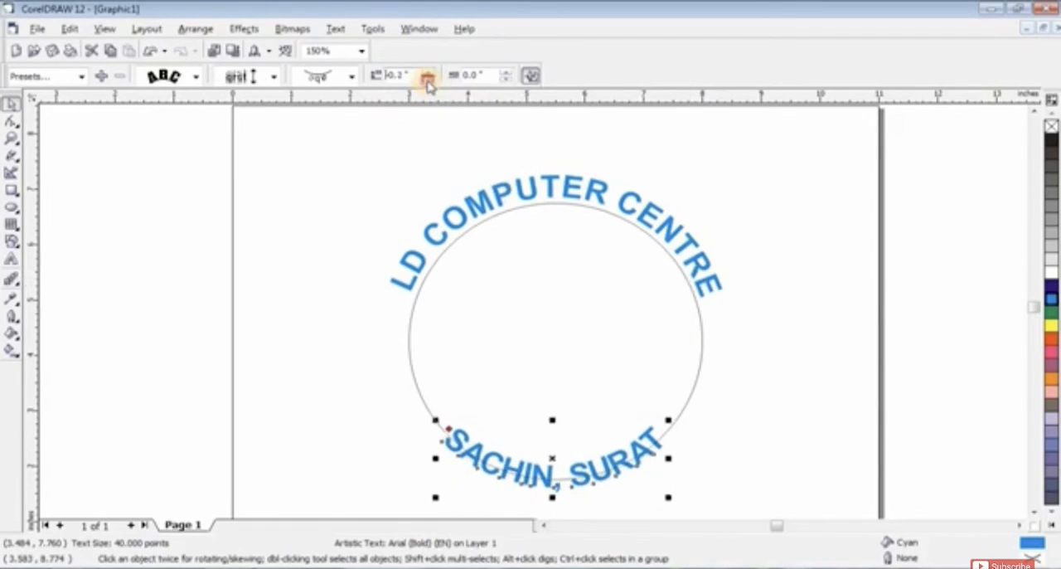
pyautogui.click(427, 78)
pyautogui.click(427, 79)
pyautogui.click(427, 81)
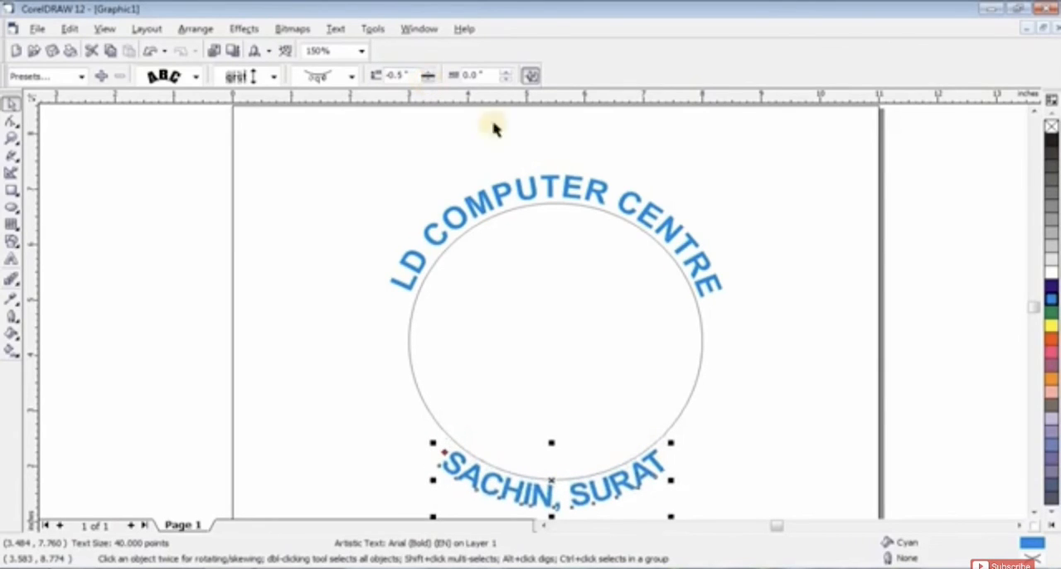
pyautogui.click(803, 269)
# Step: Break the SACHIN, SURAT text apart from the circle so they become separate objects
pyautogui.scroll(-1, 639, 248)
pyautogui.scroll(1, 584, 320)
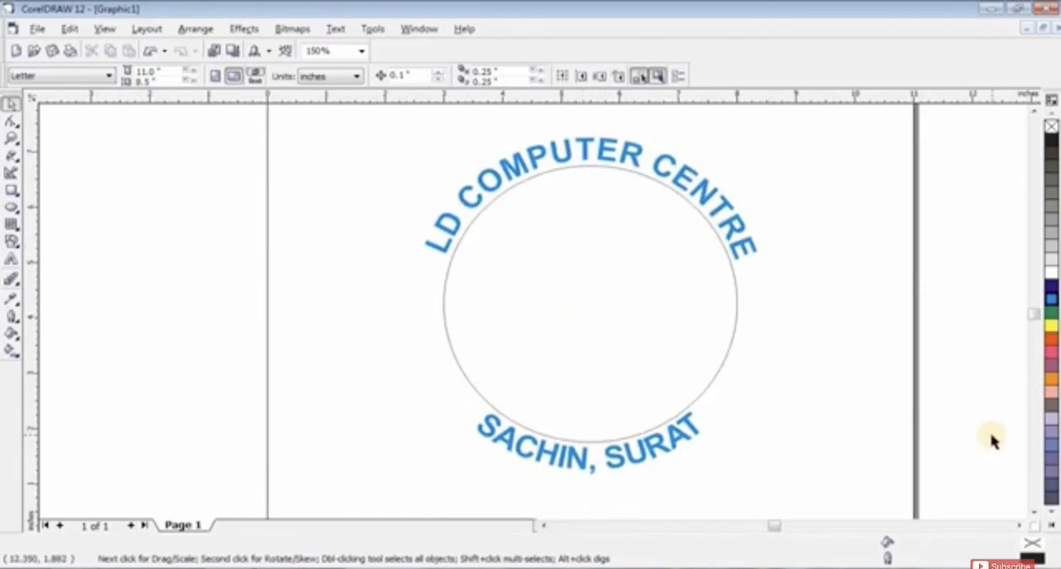
pyautogui.click(694, 435)
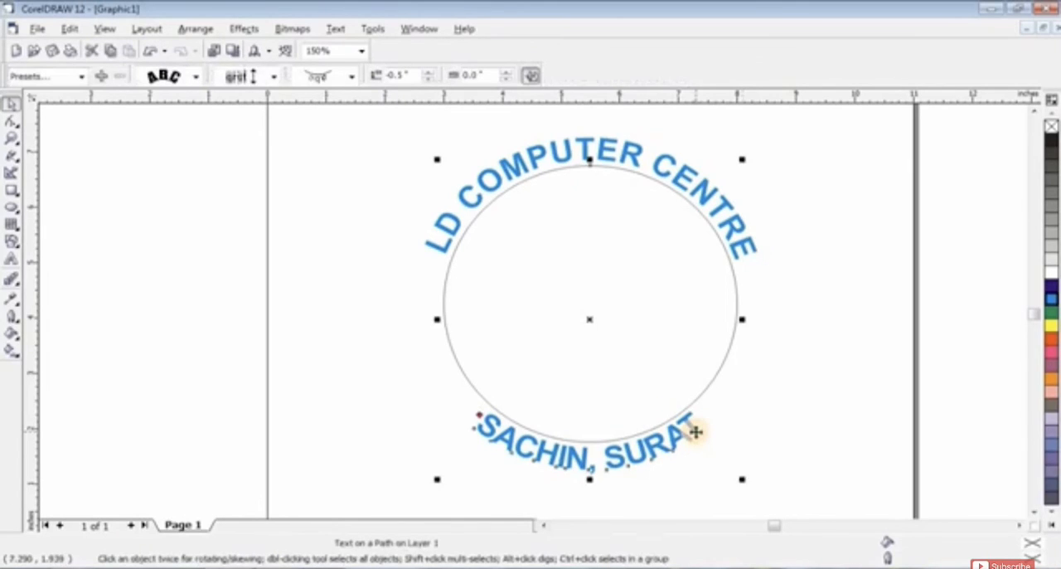
pyautogui.click(844, 396)
pyautogui.click(684, 438)
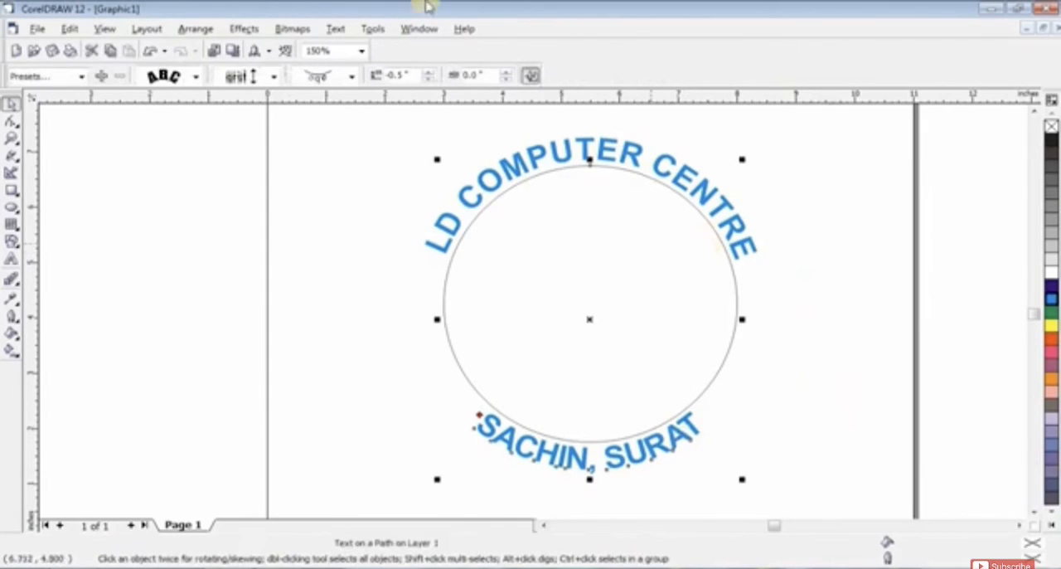
pyautogui.click(195, 29)
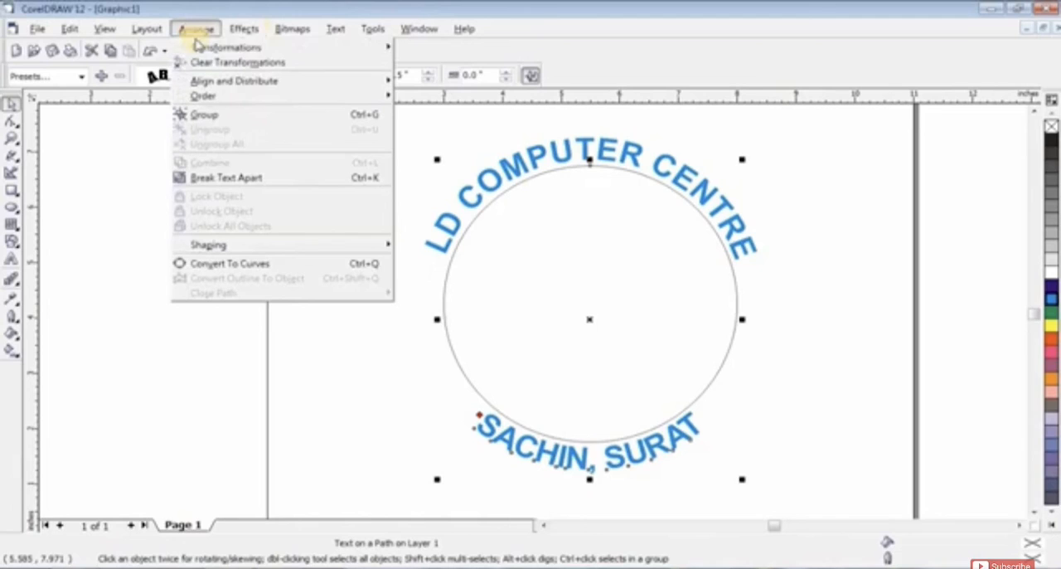
pyautogui.click(227, 181)
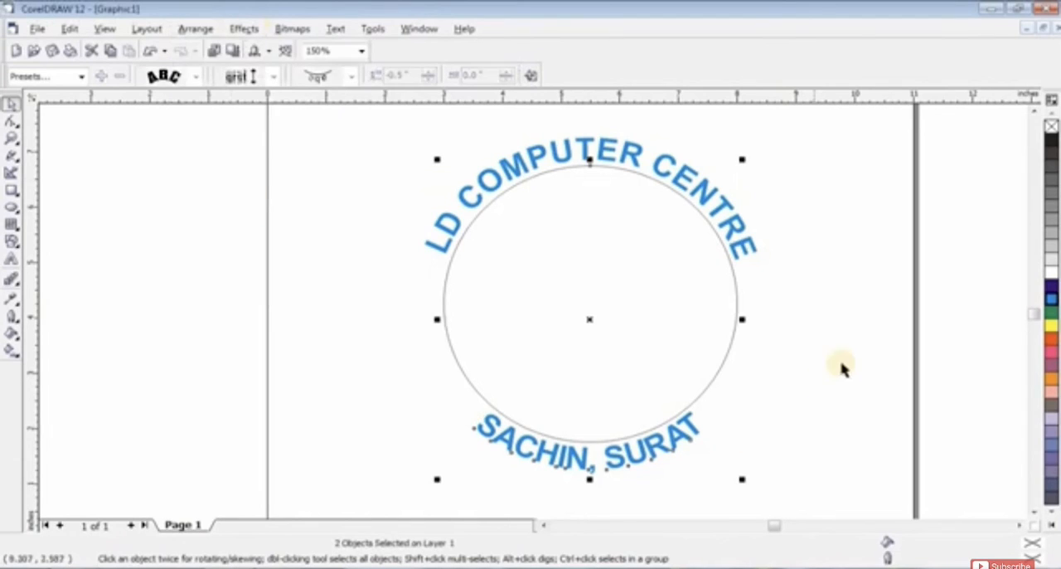
pyautogui.click(877, 331)
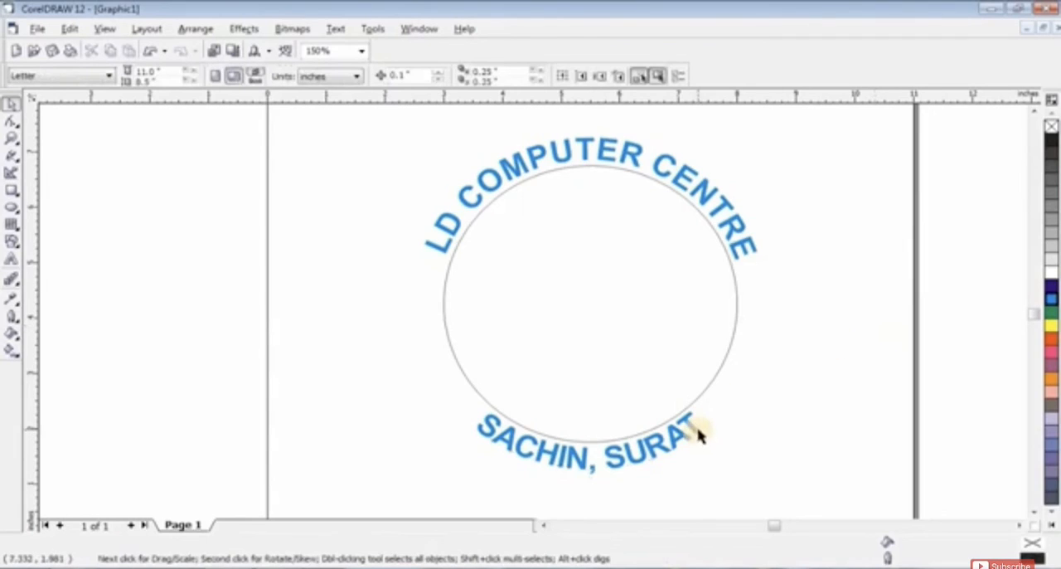
# Step: Try moving the SACHIN, SURAT text and the circle separately, and undo the moves
pyautogui.moveTo(699, 433); pyautogui.dragTo(754, 446)
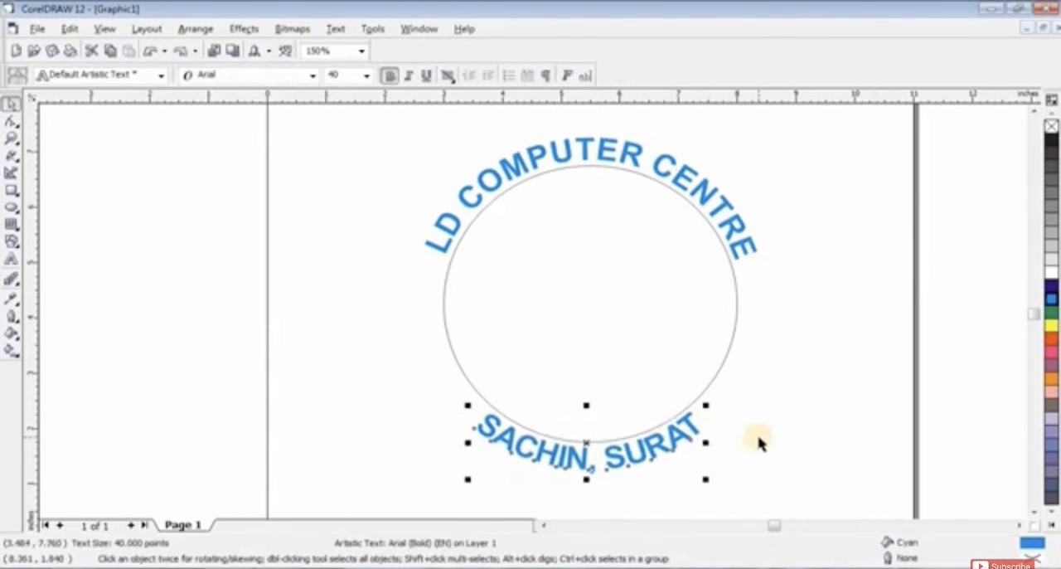
pyautogui.moveTo(725, 364); pyautogui.dragTo(465, 388)
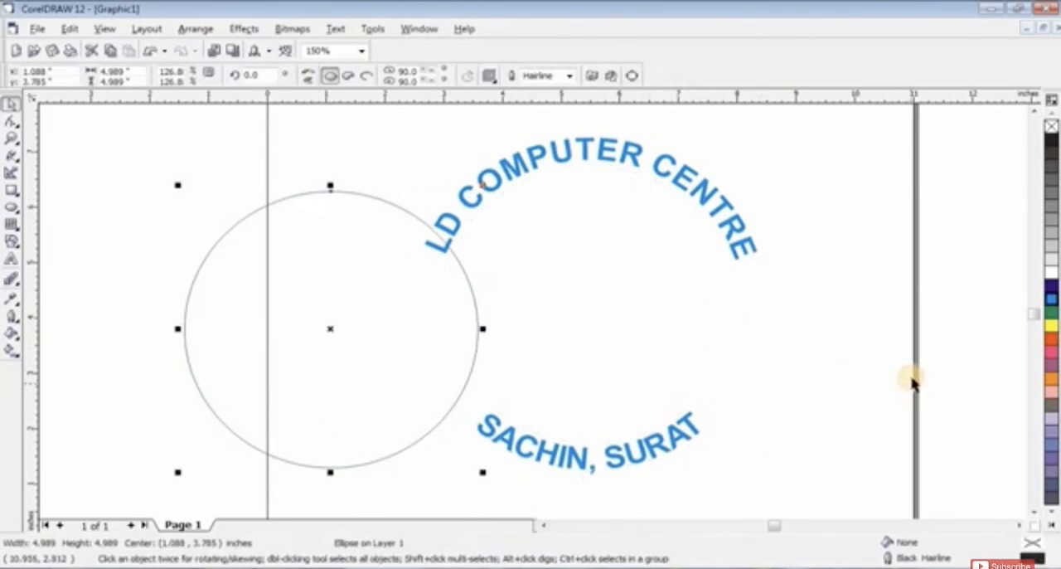
pyautogui.hotkey('ctrl', 'z')
pyautogui.click(919, 359)
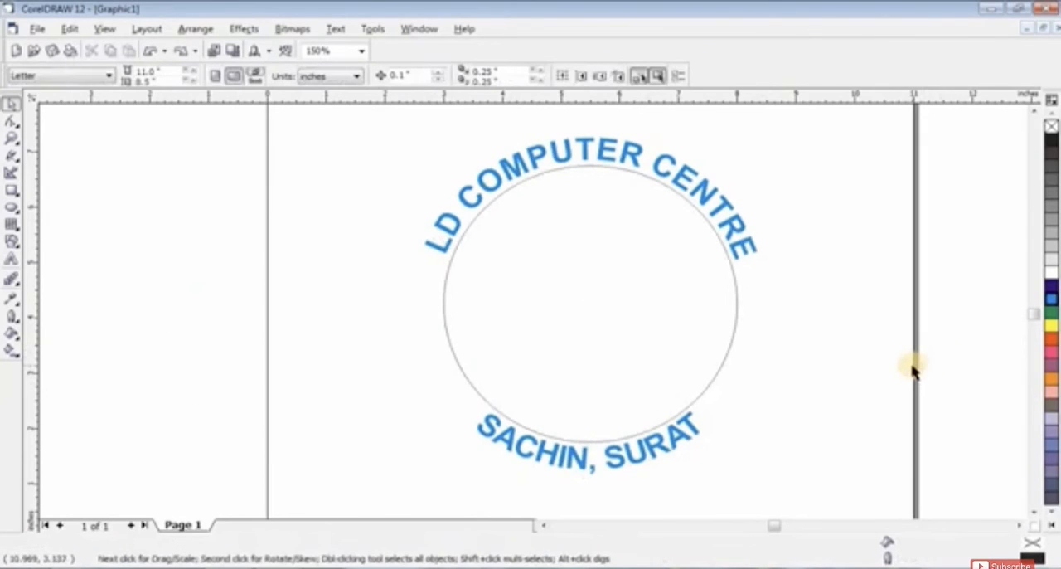
# Step: Give the circle an 8.0 pt red outline
pyautogui.click(646, 302)
pyautogui.click(570, 76)
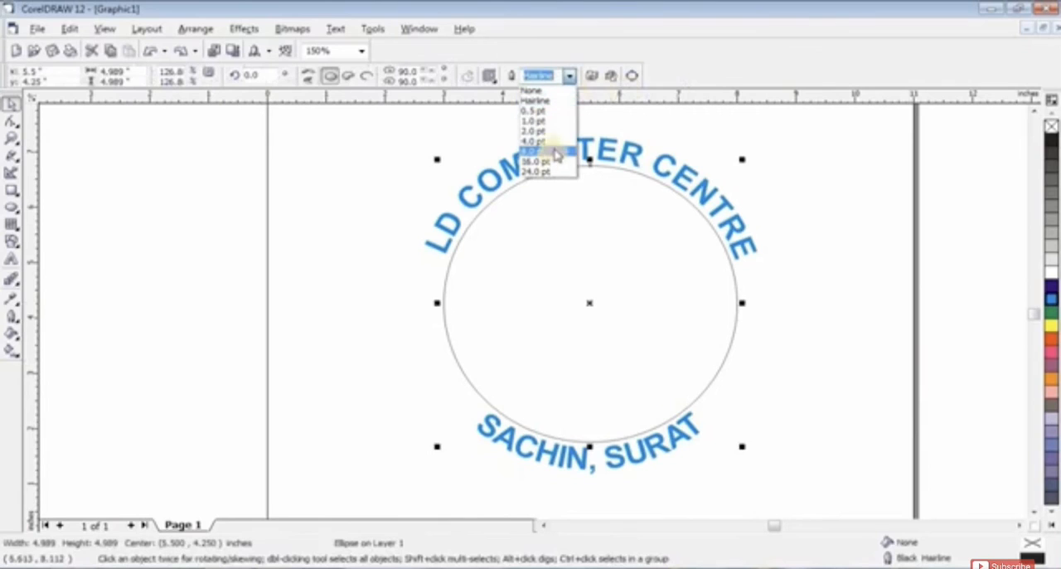
pyautogui.click(549, 151)
pyautogui.rightClick(1049, 340)
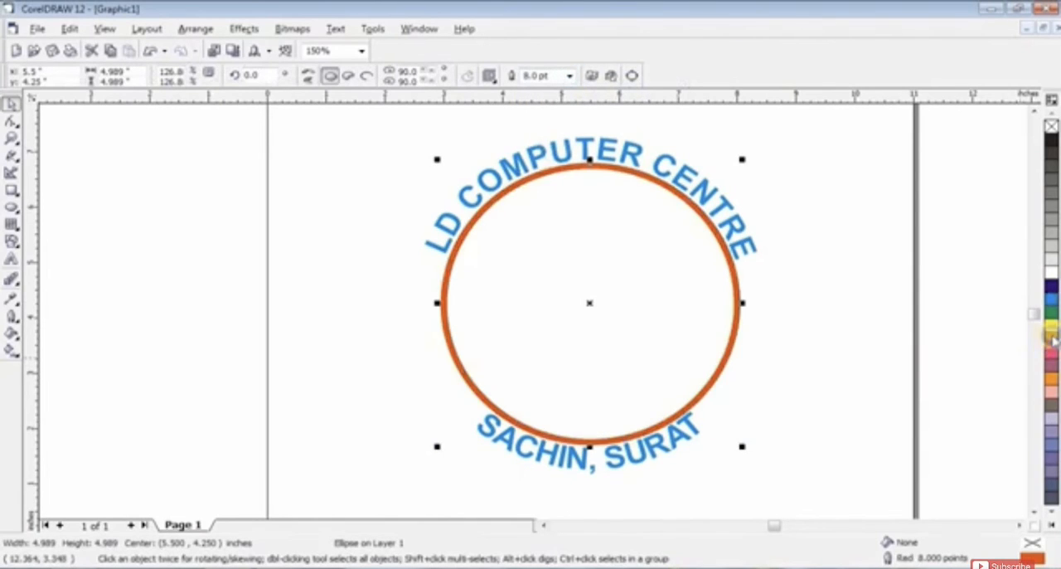
pyautogui.click(899, 318)
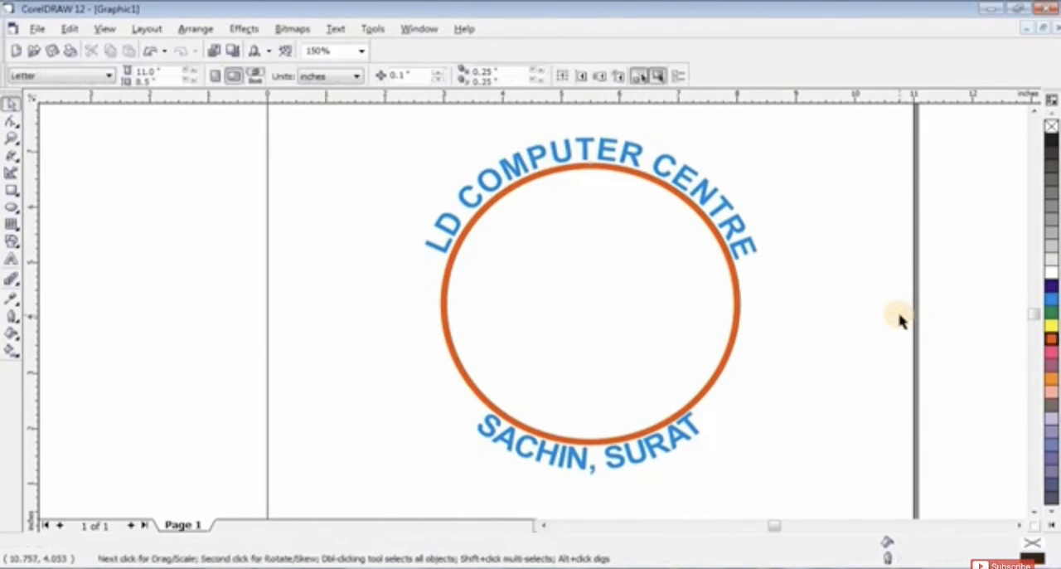
# Step: Create an enlarged concentric copy of the red circle, about 6.57 inches across, enclosing both curved texts
pyautogui.click(736, 303)
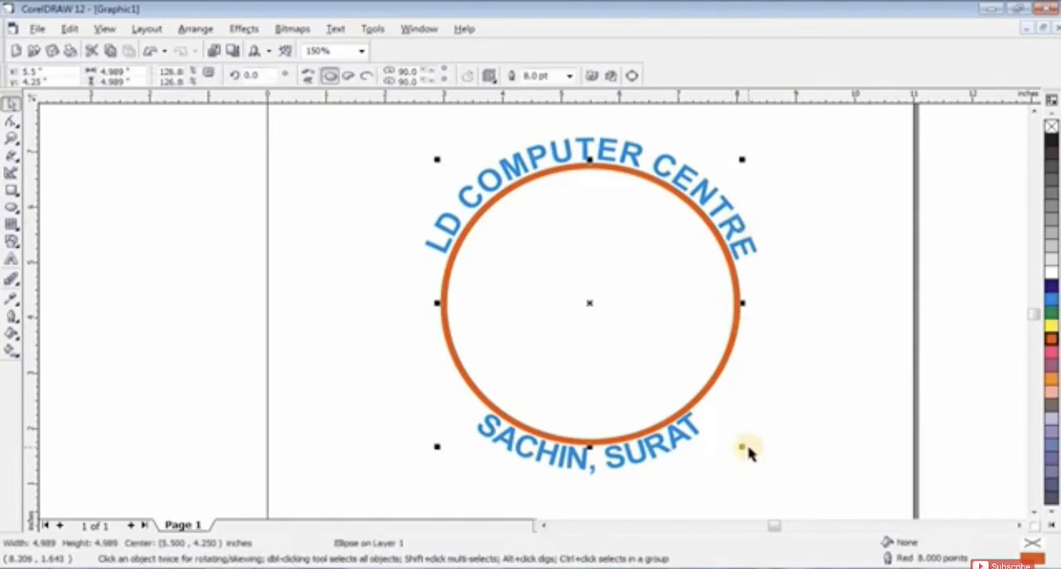
pyautogui.moveTo(744, 448); pyautogui.dragTo(788, 500)
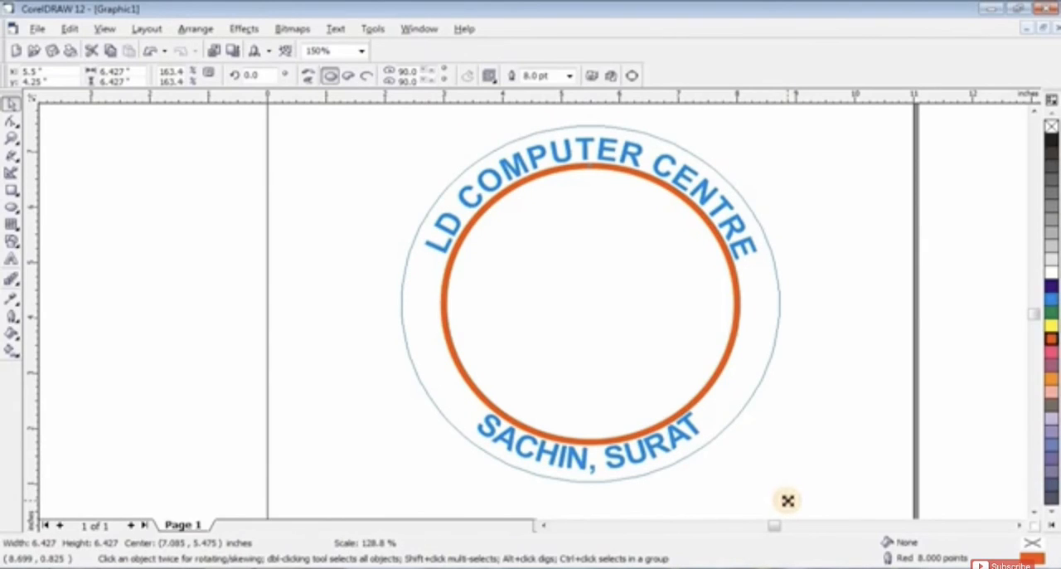
pyautogui.moveTo(788, 500); pyautogui.dragTo(793, 495)
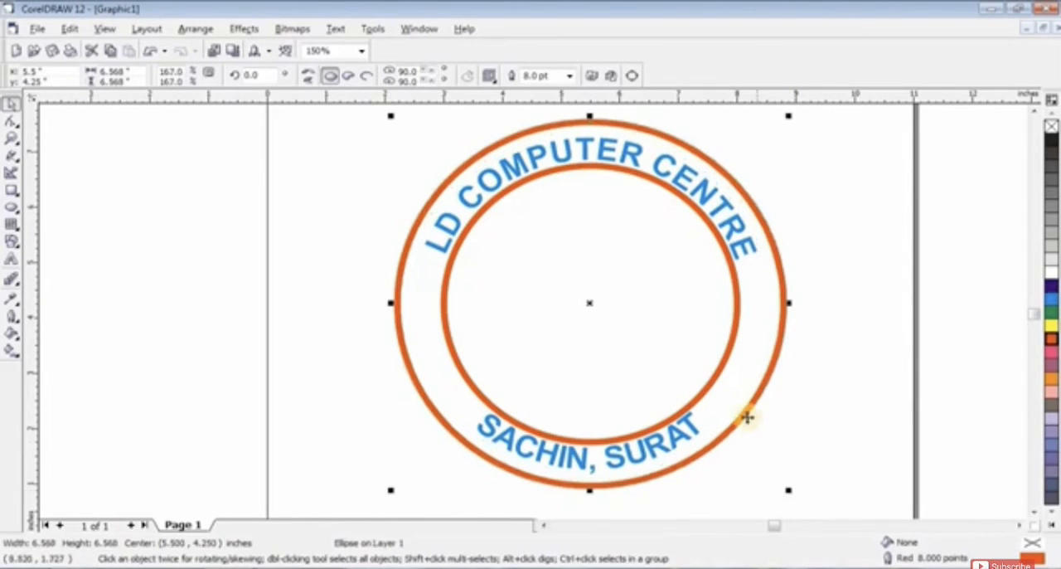
# Step: Shrink the inner red circle about its centre to about 4.74 inches across and leave it selected
pyautogui.click(708, 386)
pyautogui.moveTo(743, 445); pyautogui.dragTo(735, 439)
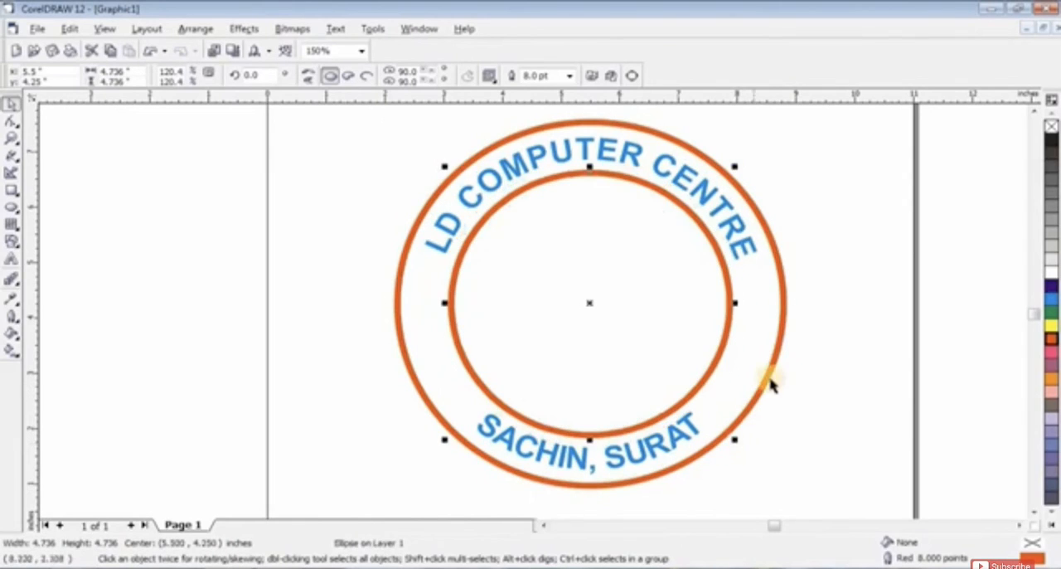
pyautogui.click(889, 341)
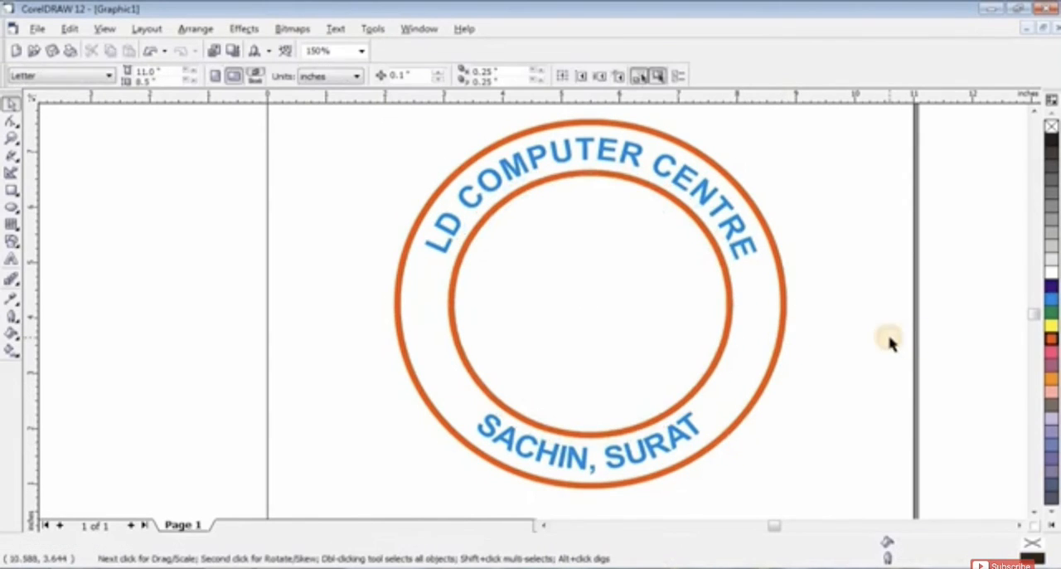
pyautogui.click(729, 301)
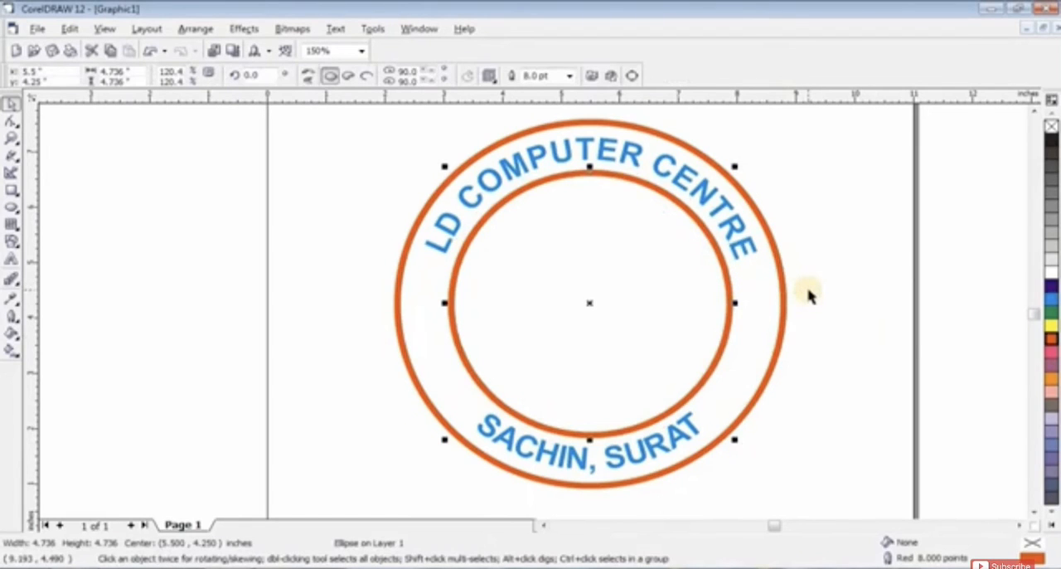